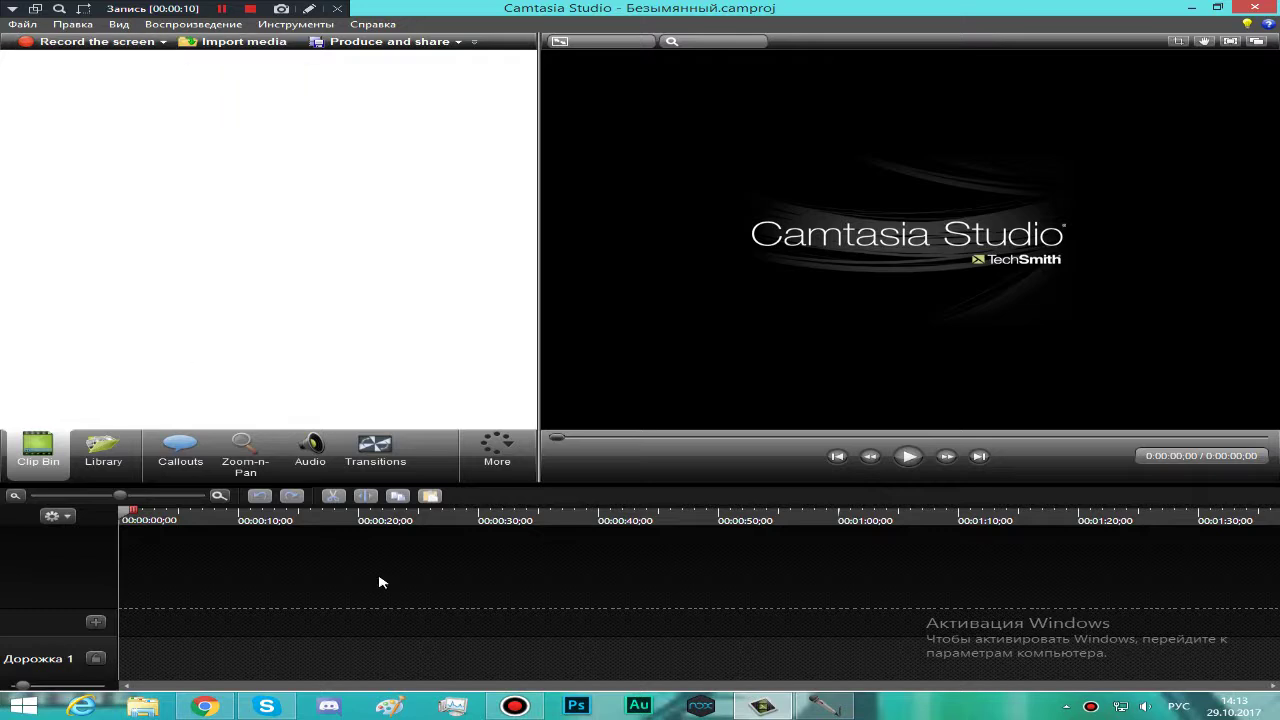
# Switch to Sound Recorder and record a voice clip about 3 seconds long
pyautogui.click(824, 706)
pyautogui.moveTo(288, 38); pyautogui.dragTo(458, 202)
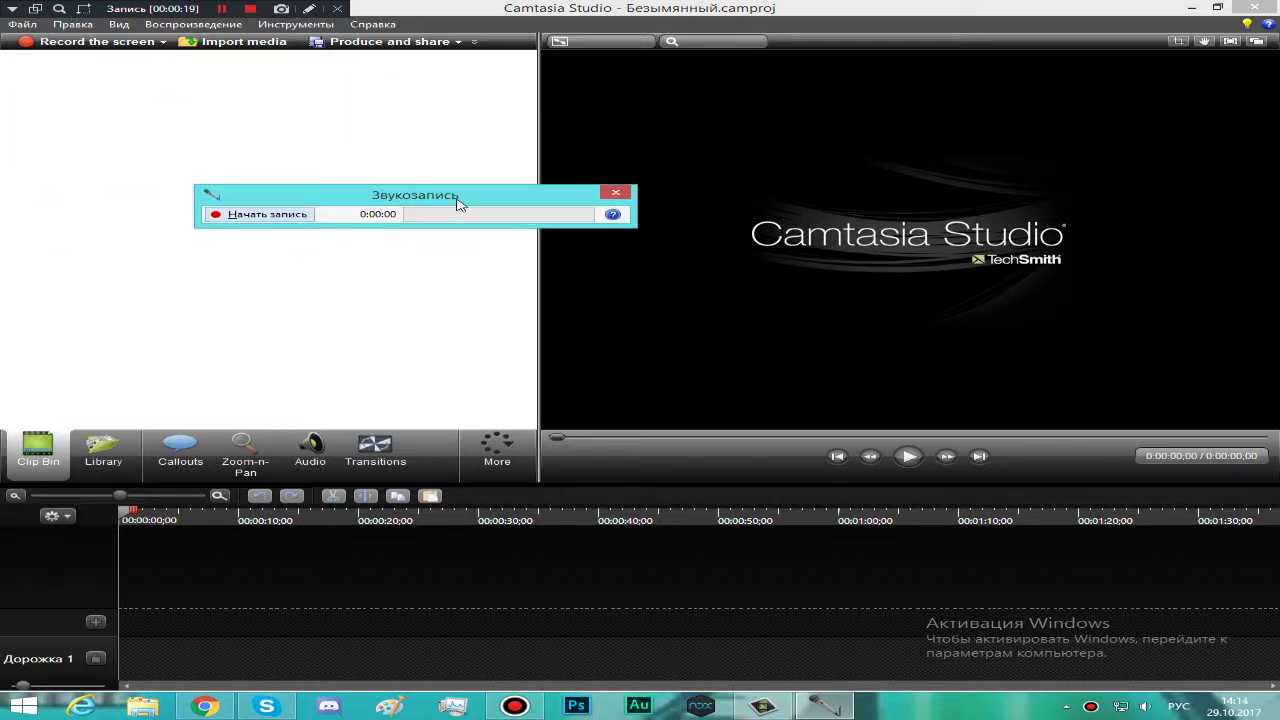
pyautogui.click(265, 212)
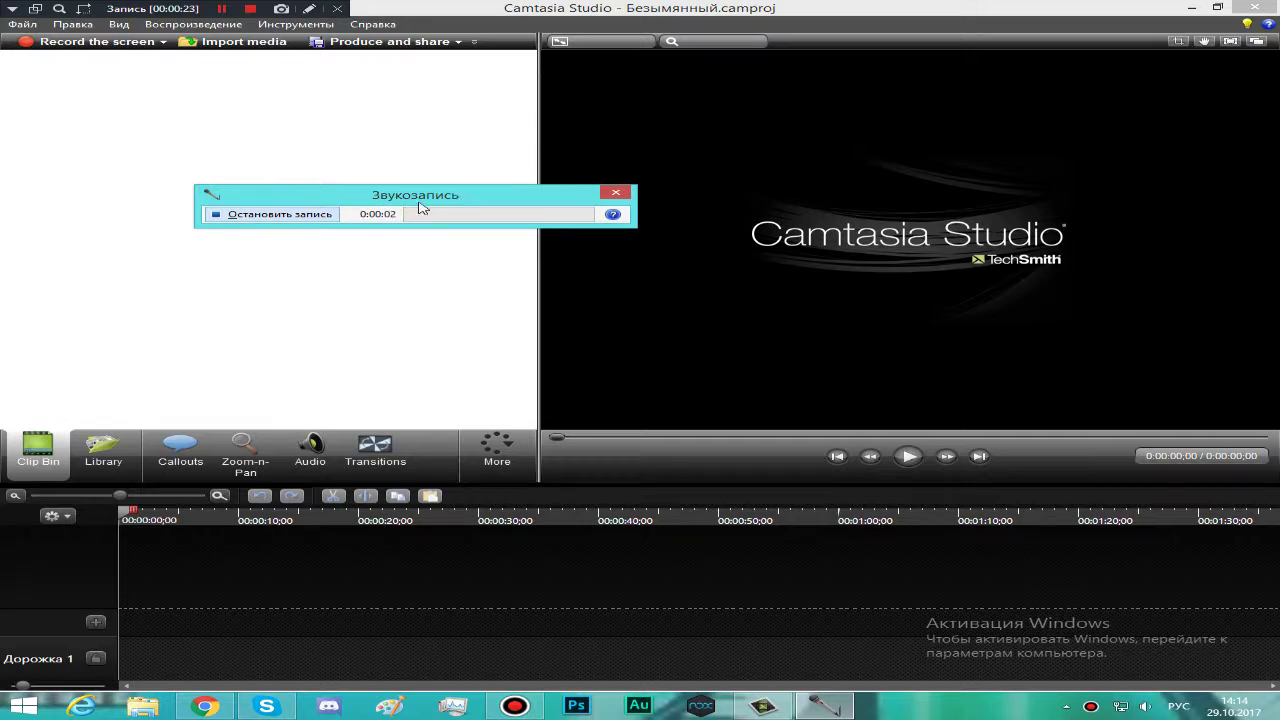
pyautogui.click(303, 217)
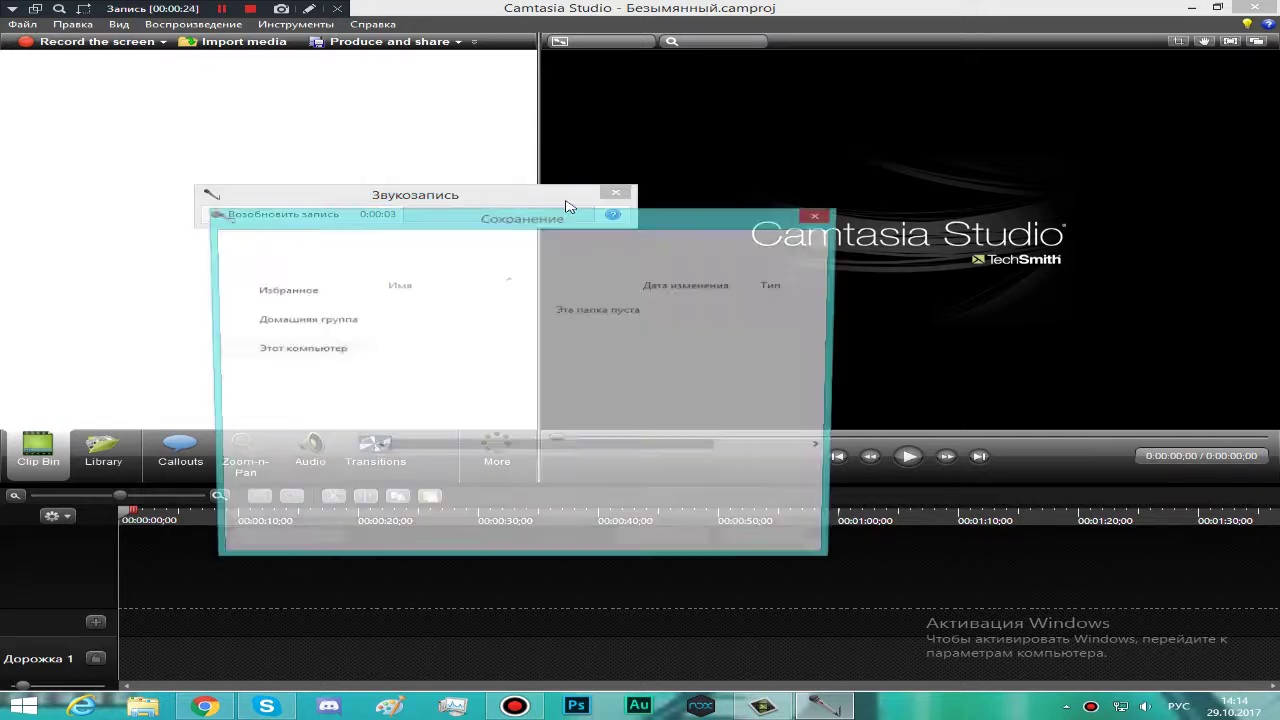
# Save the recording as Безымянный.wma in the Анимации folder on the ФЛЕШКА (F:) drive
pyautogui.moveTo(357, 375); pyautogui.dragTo(363, 432)
pyautogui.click(296, 401)
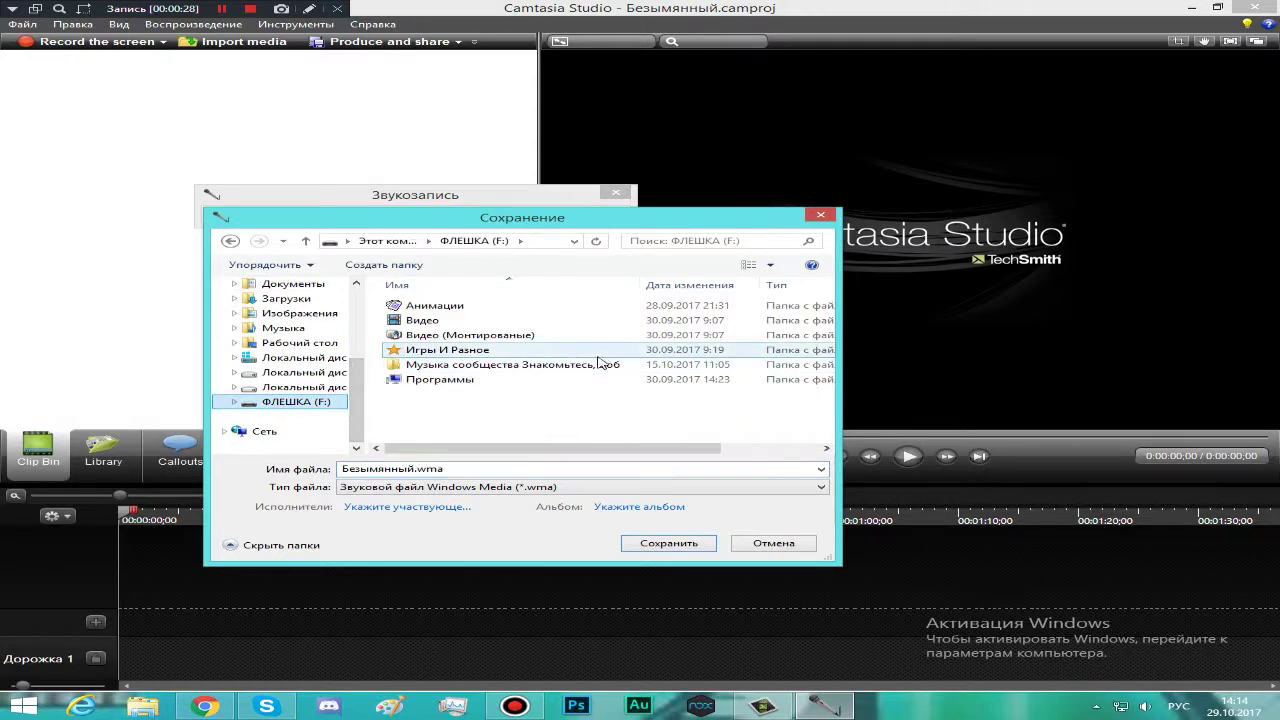
pyautogui.click(515, 386)
pyautogui.click(548, 416)
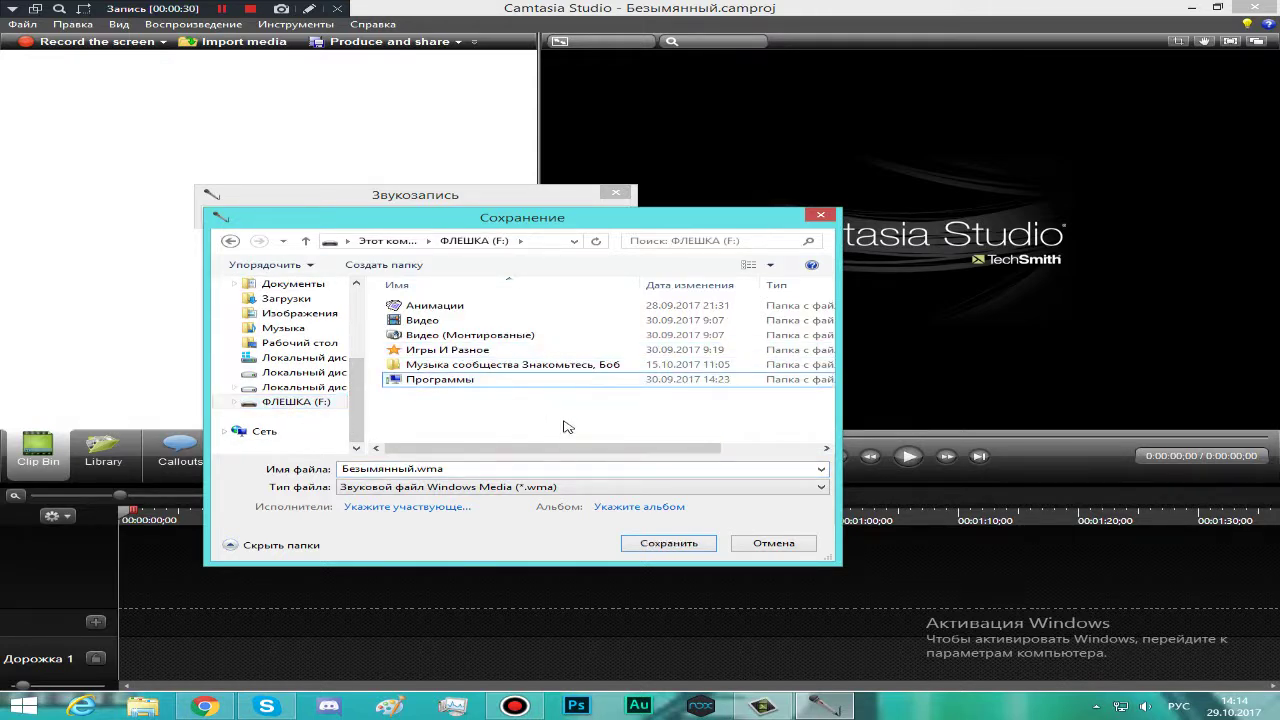
pyautogui.click(666, 546)
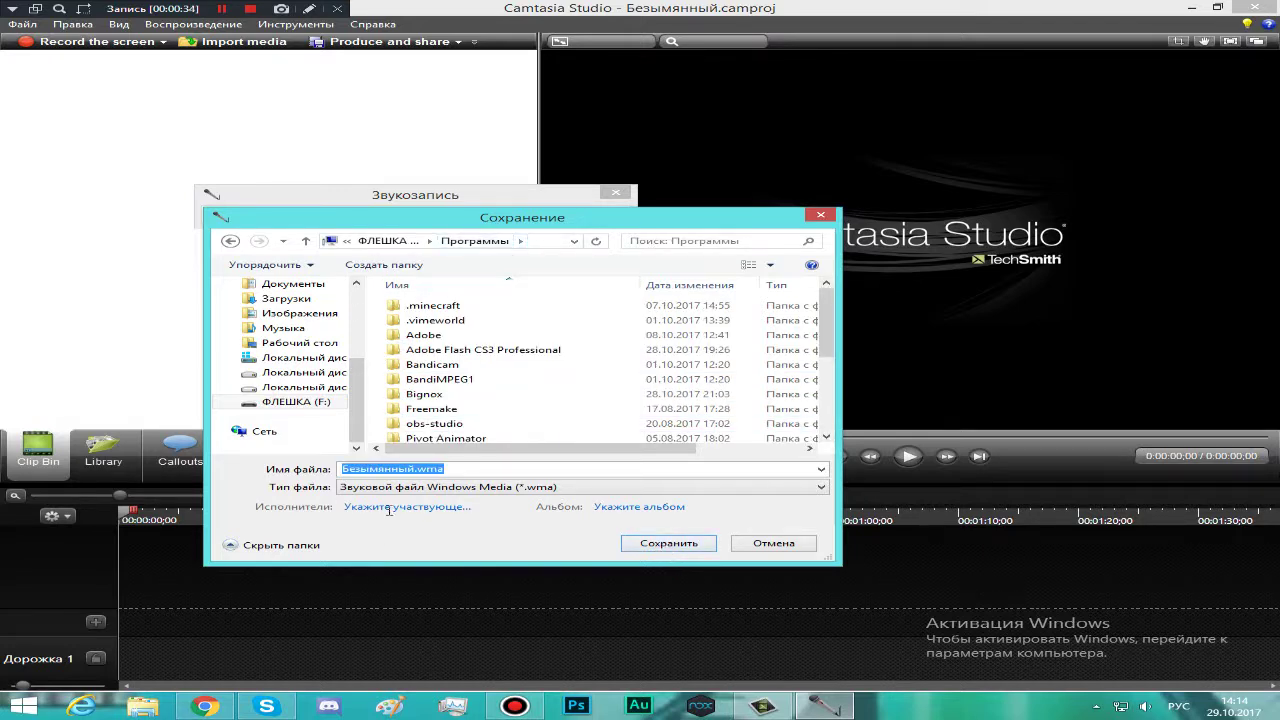
pyautogui.hotkey('alt', 'Left')
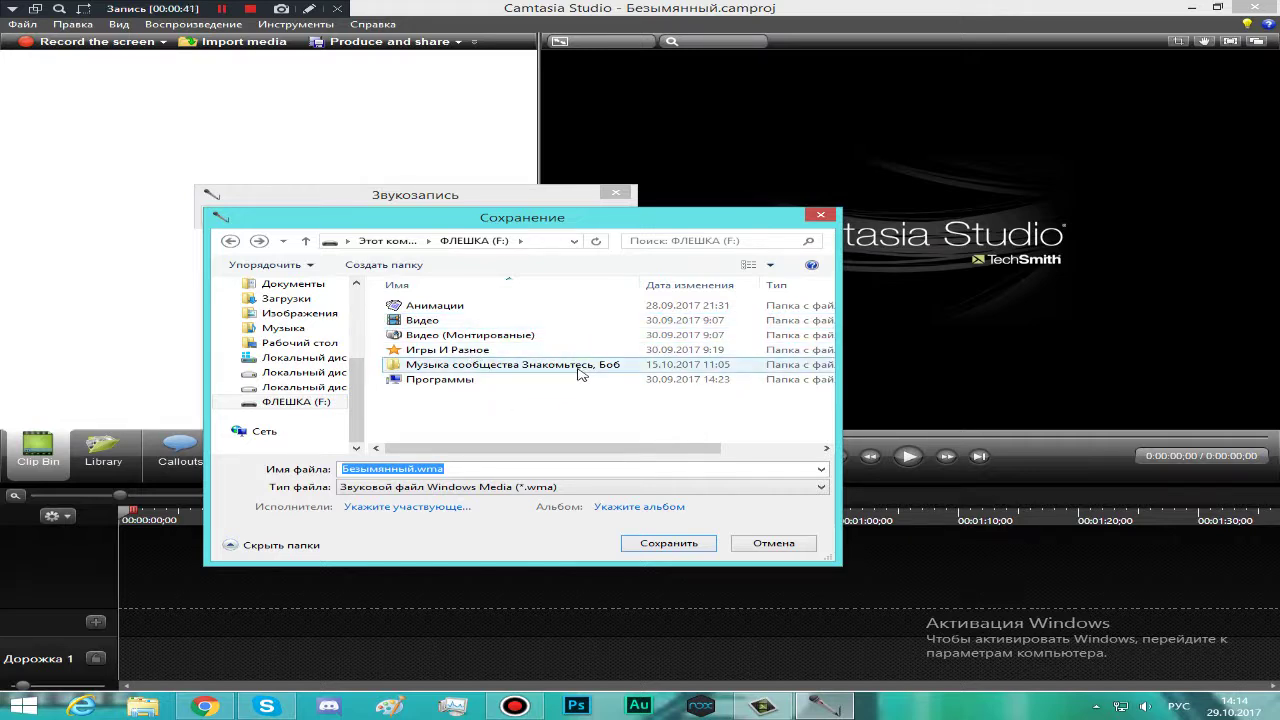
pyautogui.click(442, 307)
pyautogui.doubleClick(447, 310)
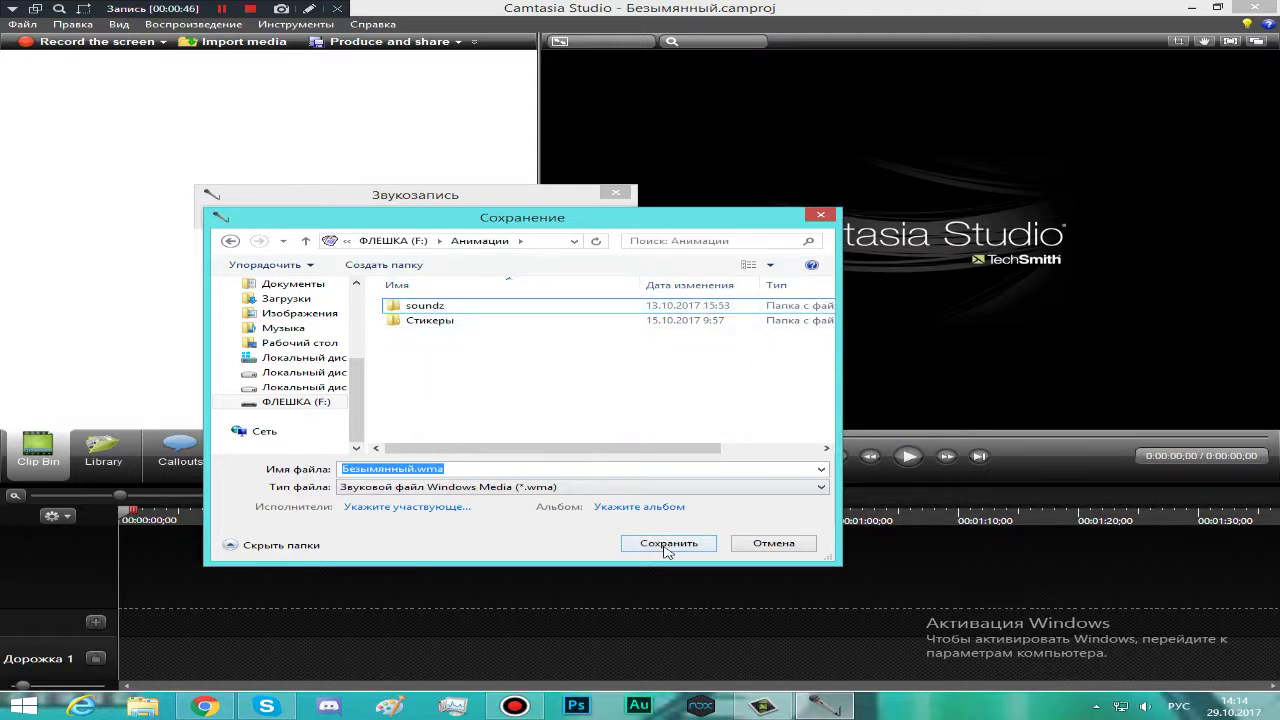
pyautogui.click(666, 548)
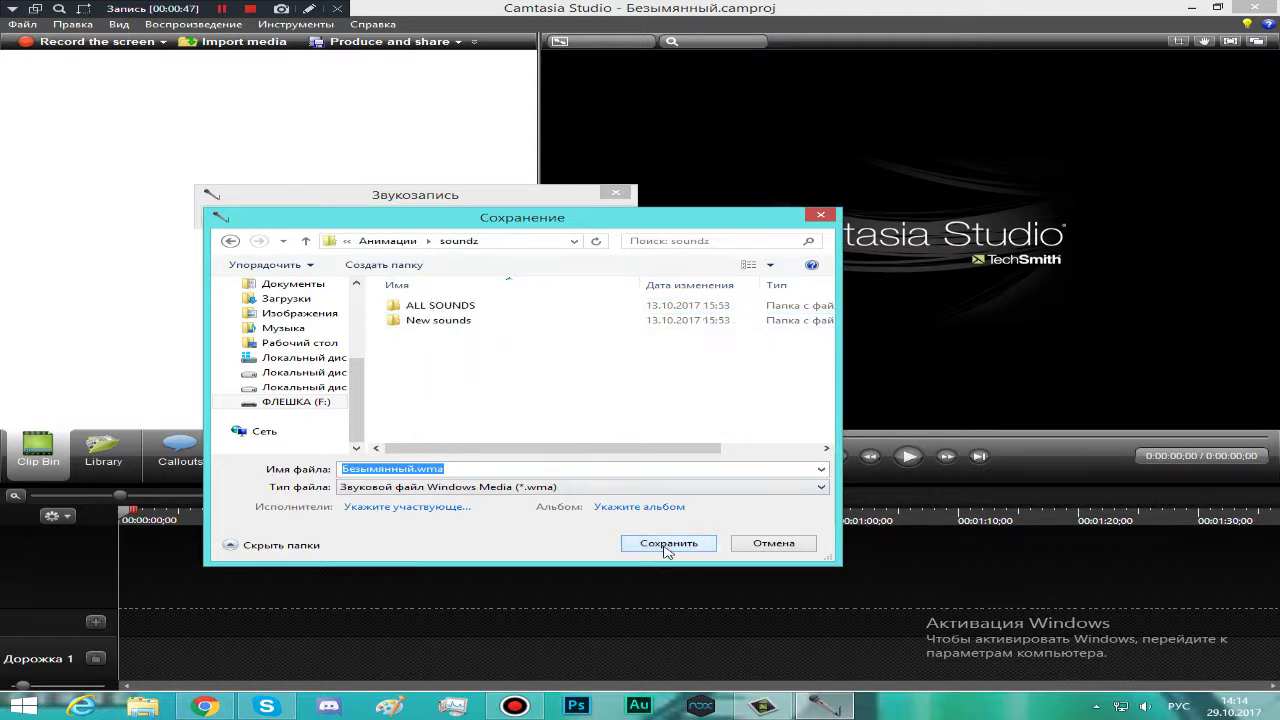
pyautogui.click(229, 241)
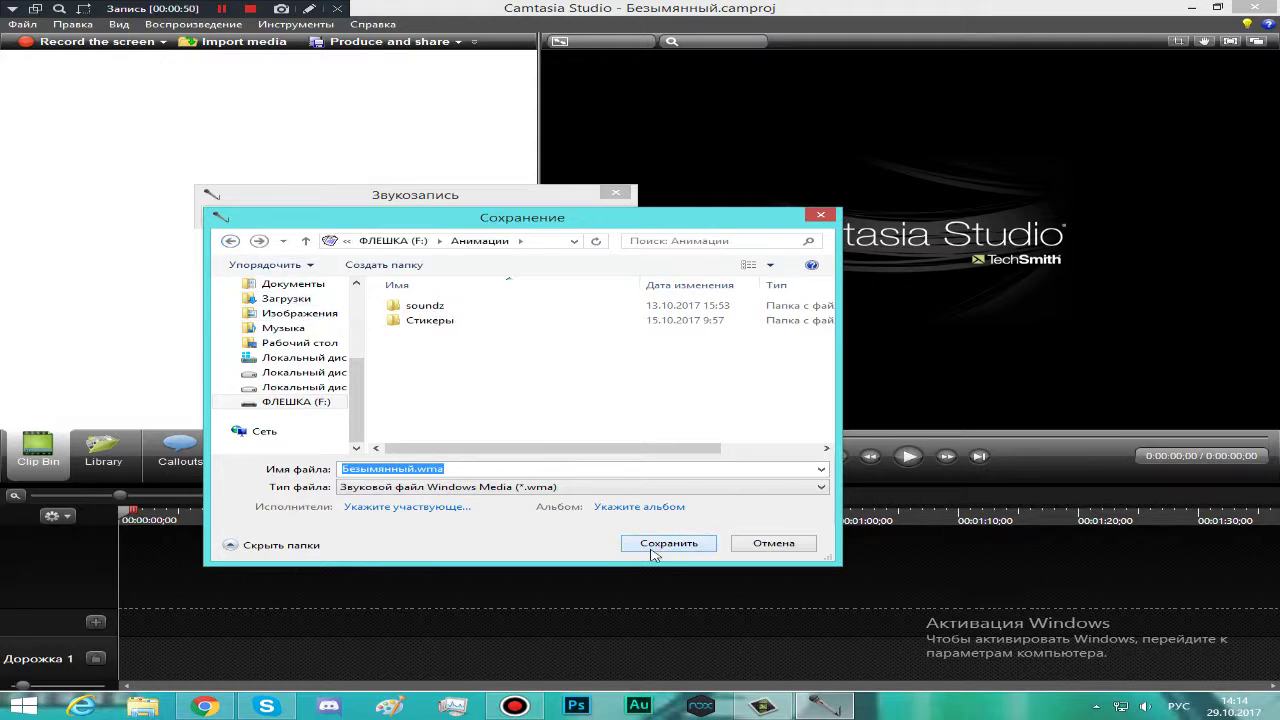
pyautogui.click(654, 548)
# Close the Sound Recorder window
pyautogui.click(808, 7)
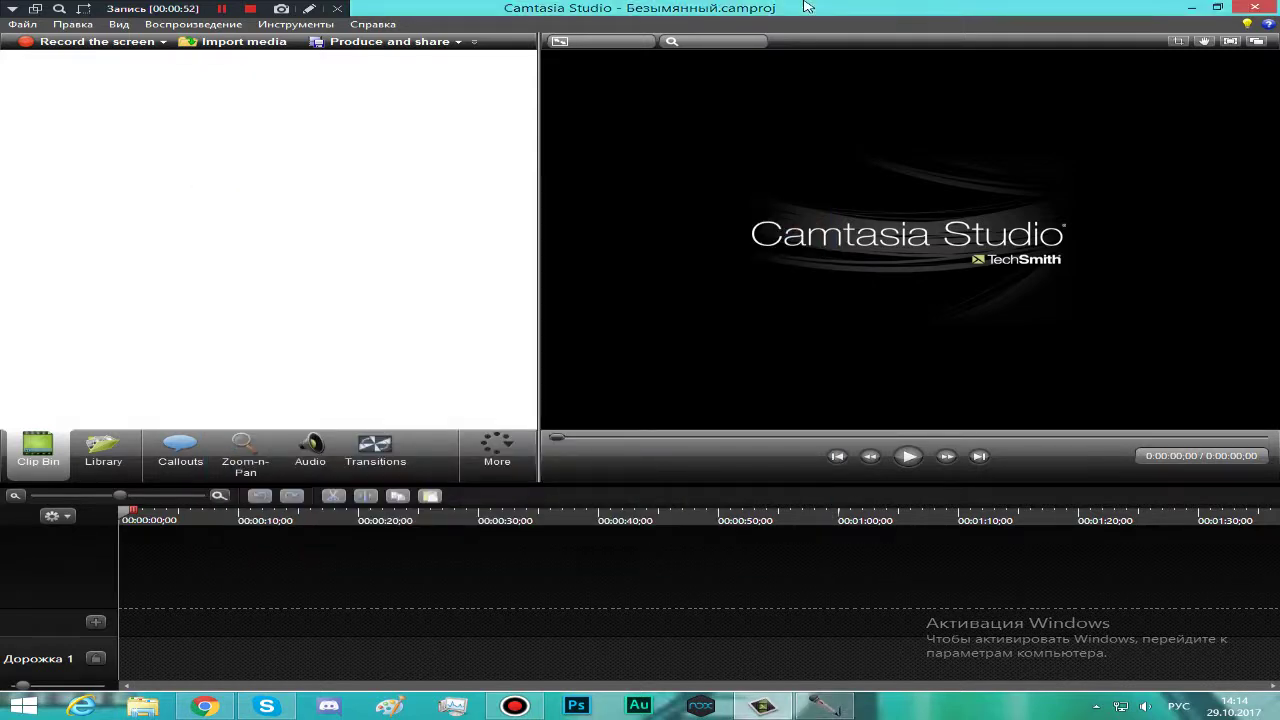
pyautogui.click(823, 706)
pyautogui.click(616, 192)
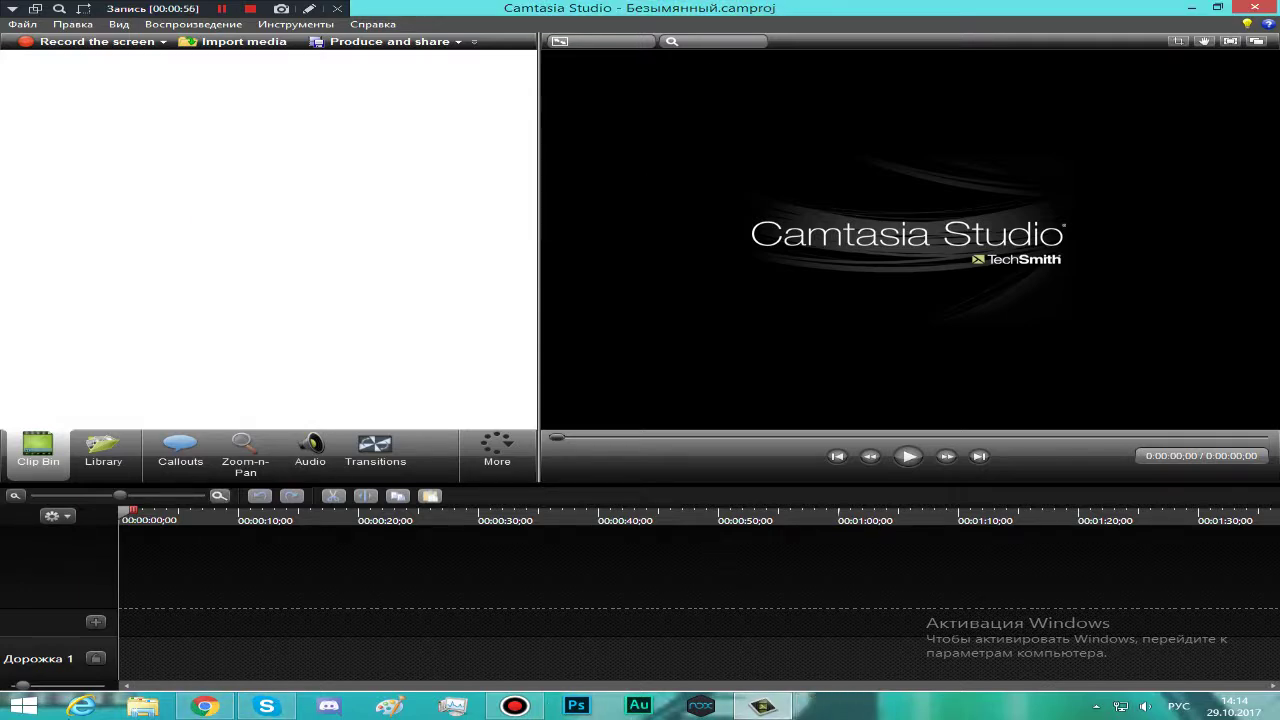
# Switch to File Explorer in a new window and open the ФЛЕШКА (F:) drive
pyautogui.rightClick(115, 710)
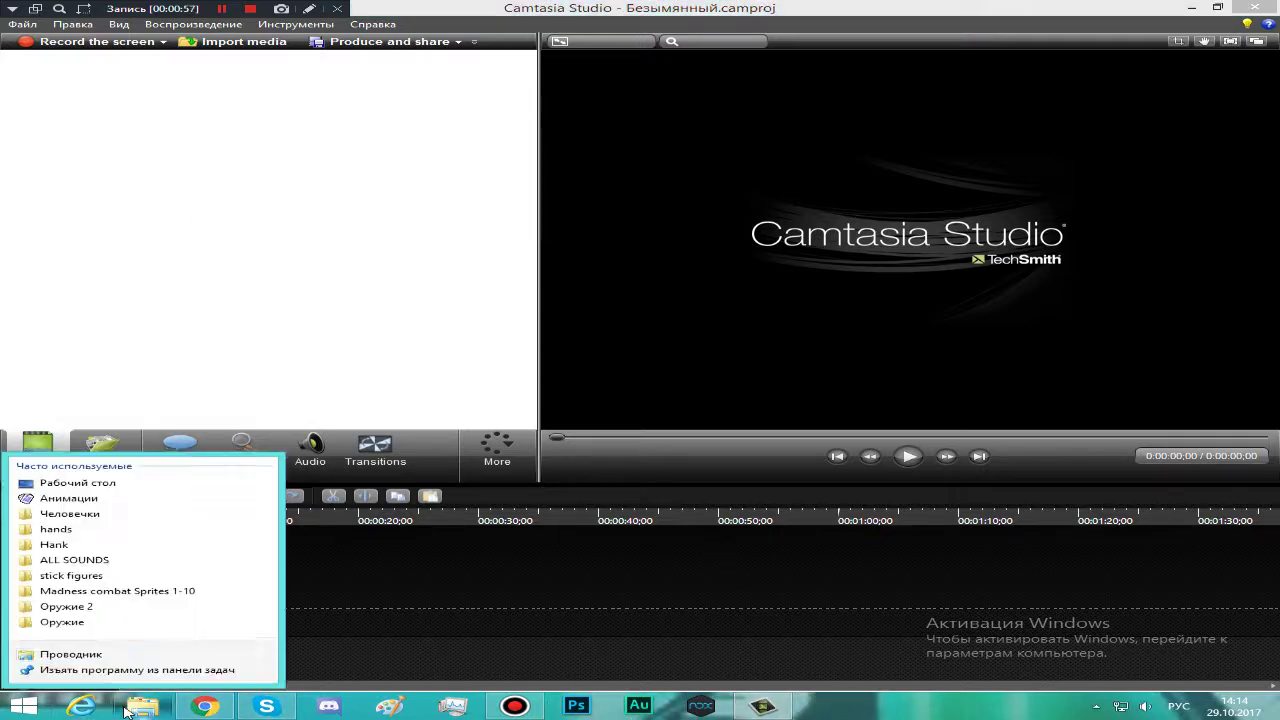
pyautogui.click(115, 652)
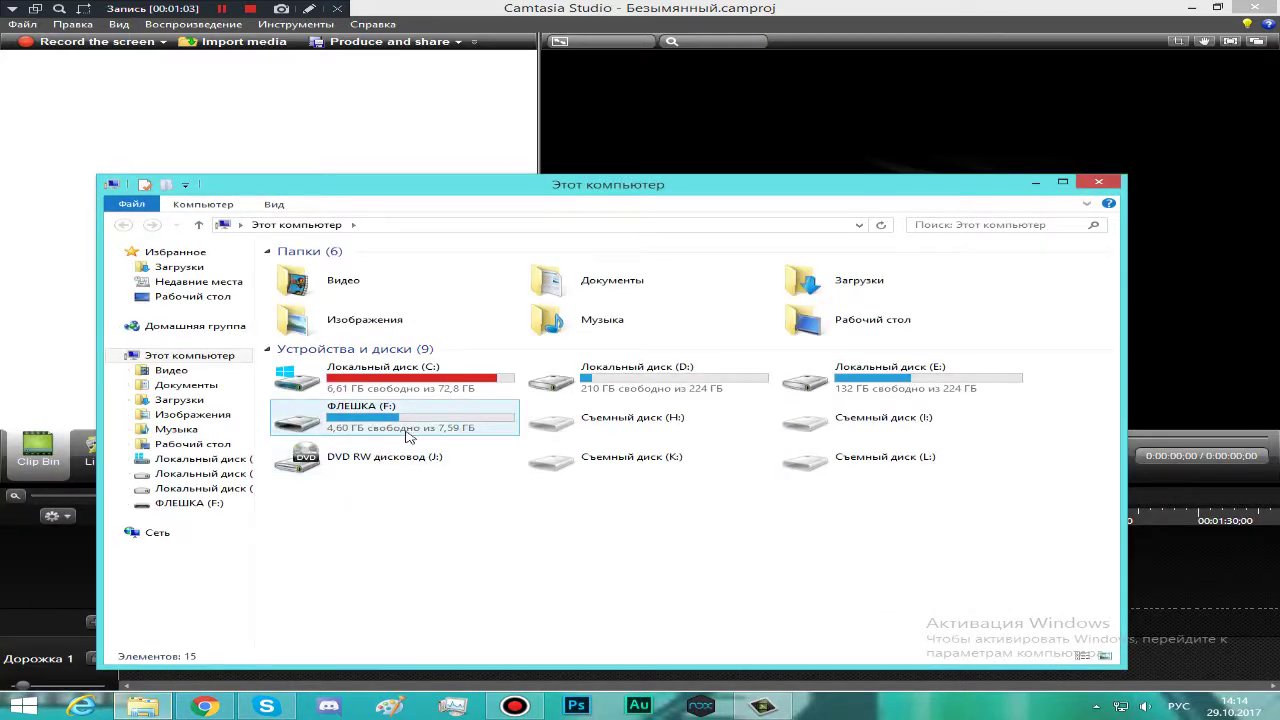
pyautogui.doubleClick(410, 415)
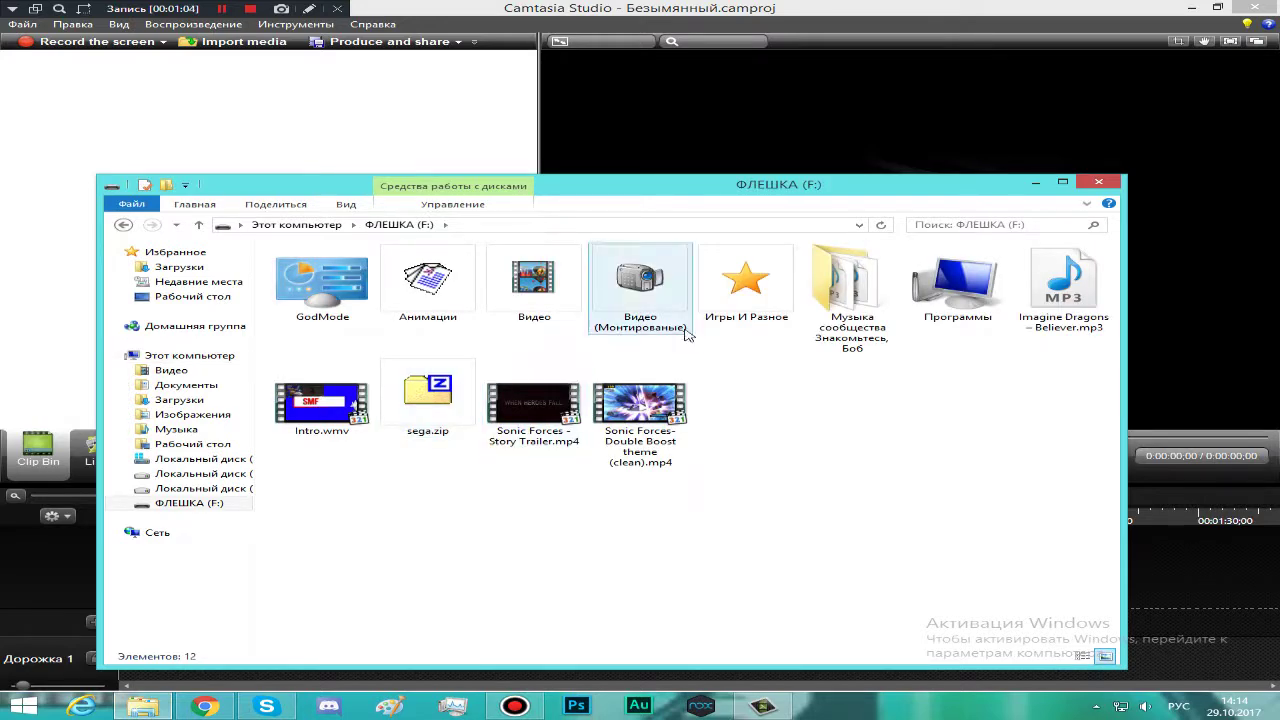
pyautogui.doubleClick(746, 285)
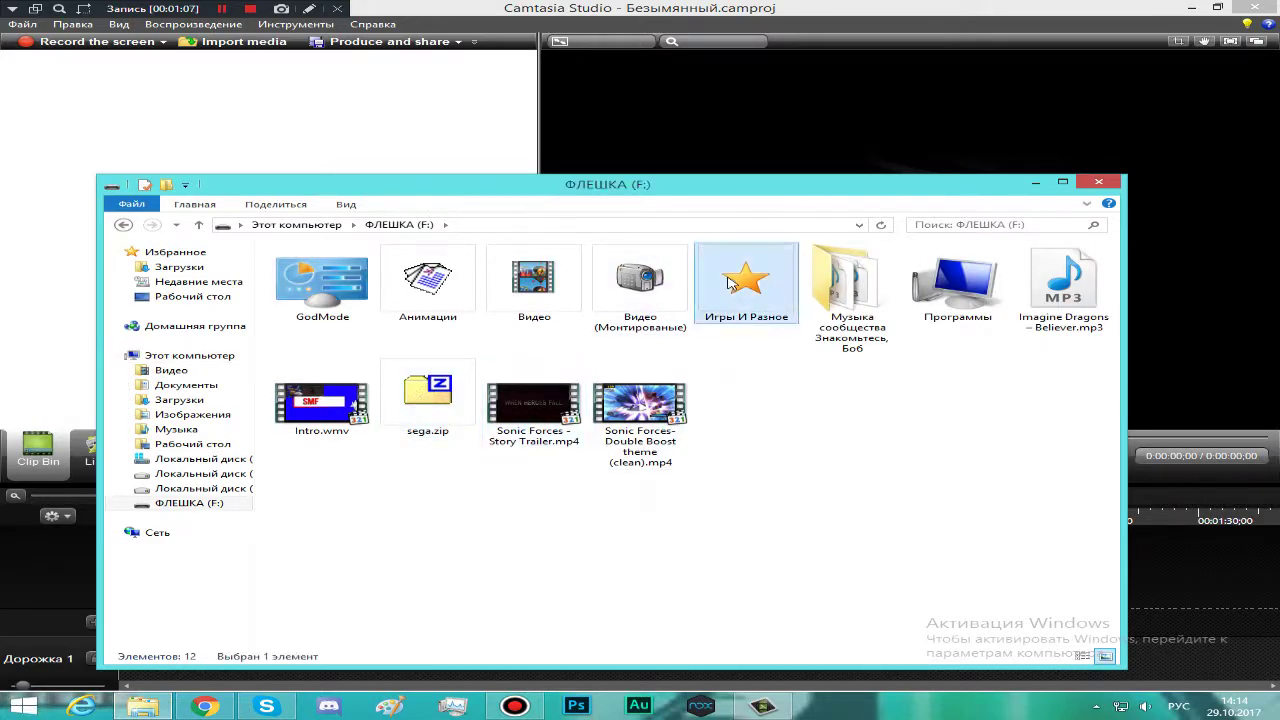
pyautogui.moveTo(592, 214); pyautogui.dragTo(703, 108)
pyautogui.scroll(-6, 805, 110)
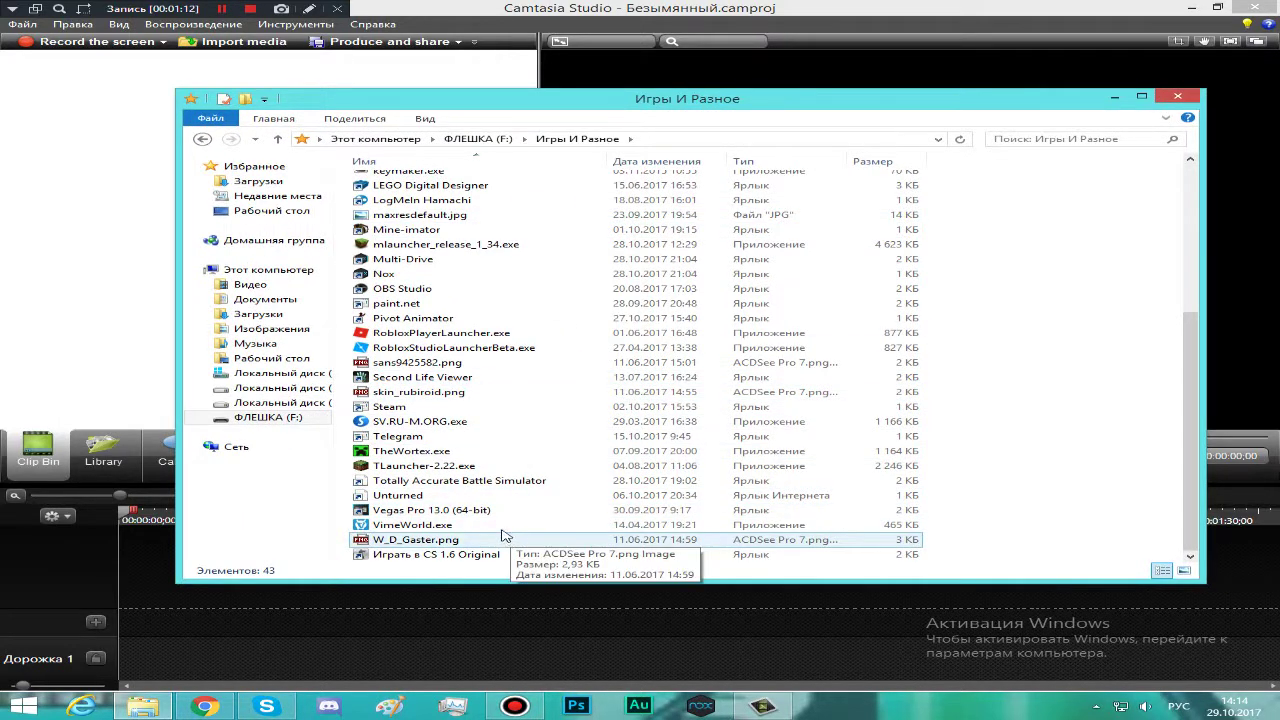
pyautogui.click(268, 417)
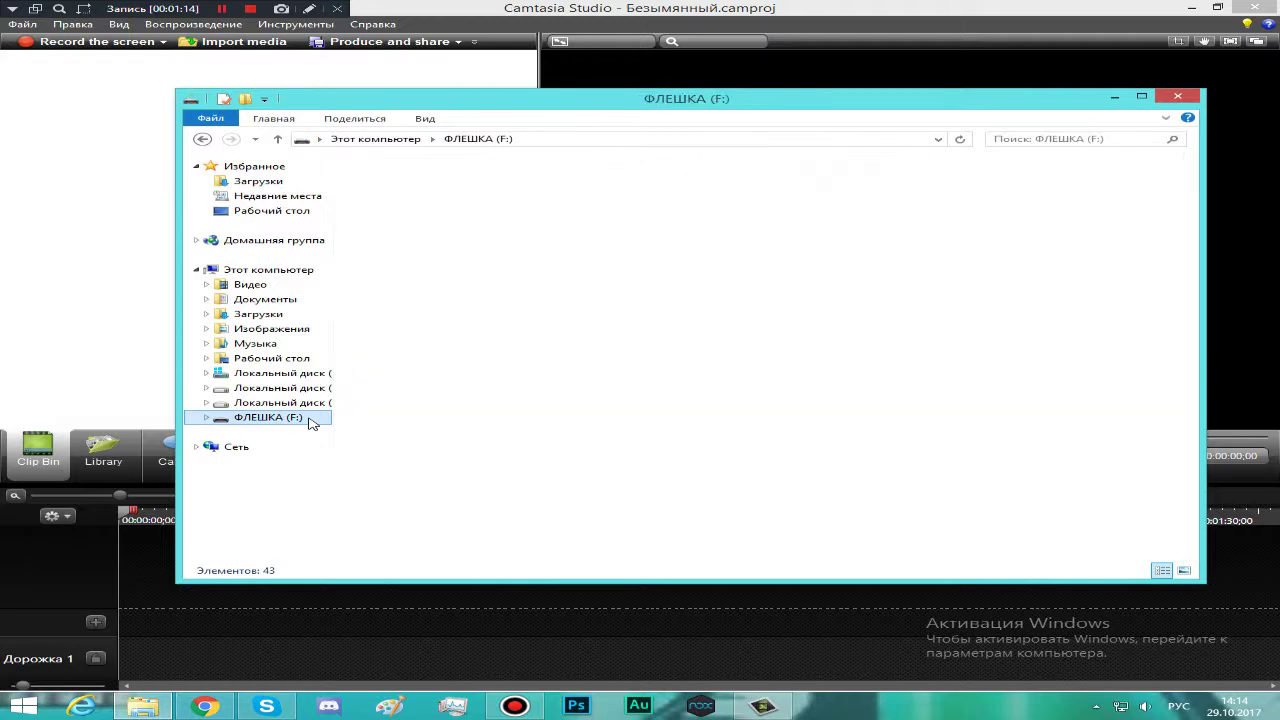
# Import Безымянный.wma from the Анимации folder into Camtasia Studio's clip bin and close the folder window
pyautogui.doubleClick(507, 198)
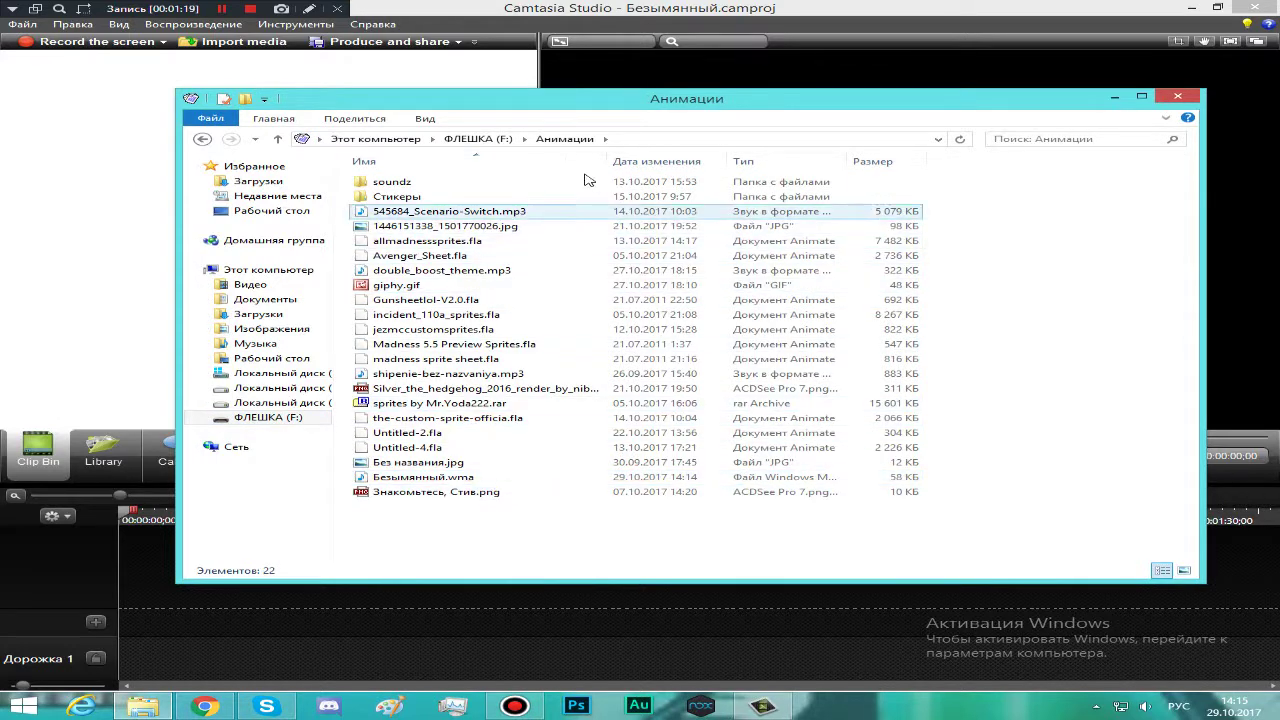
pyautogui.moveTo(563, 112); pyautogui.dragTo(630, 128)
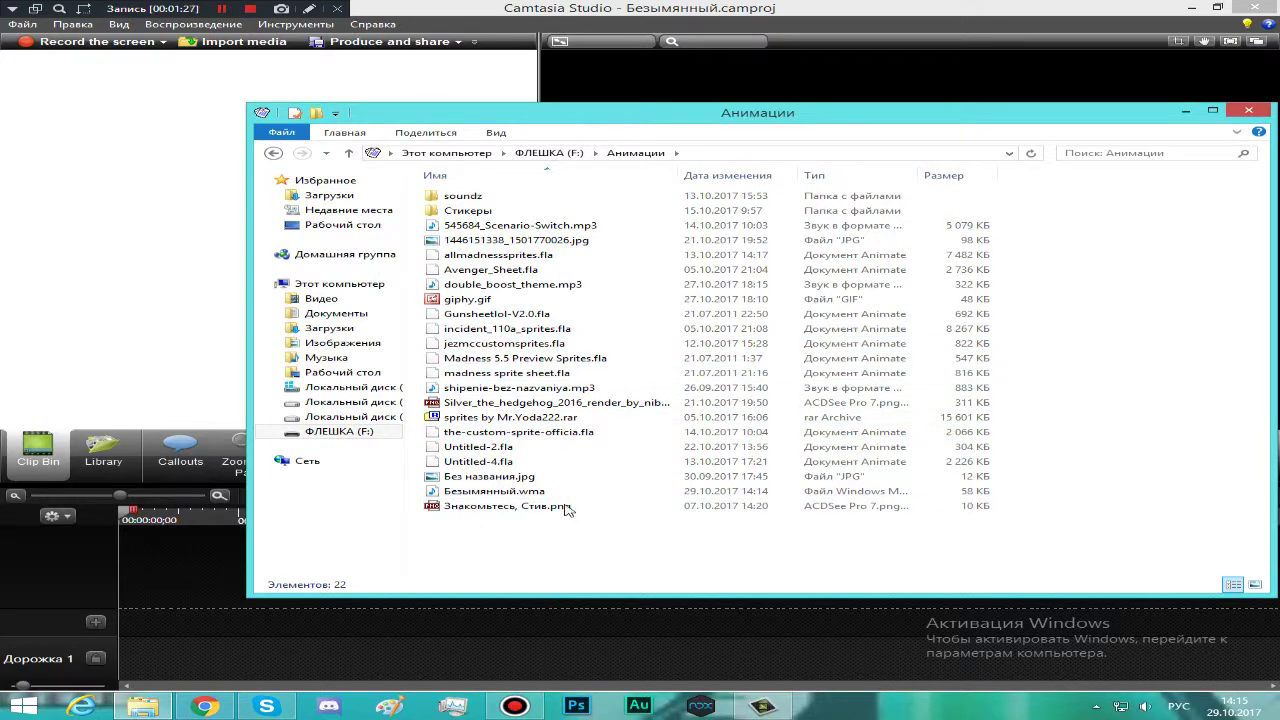
pyautogui.click(548, 493)
pyautogui.moveTo(93, 214); pyautogui.dragTo(90, 210)
pyautogui.click(757, 7)
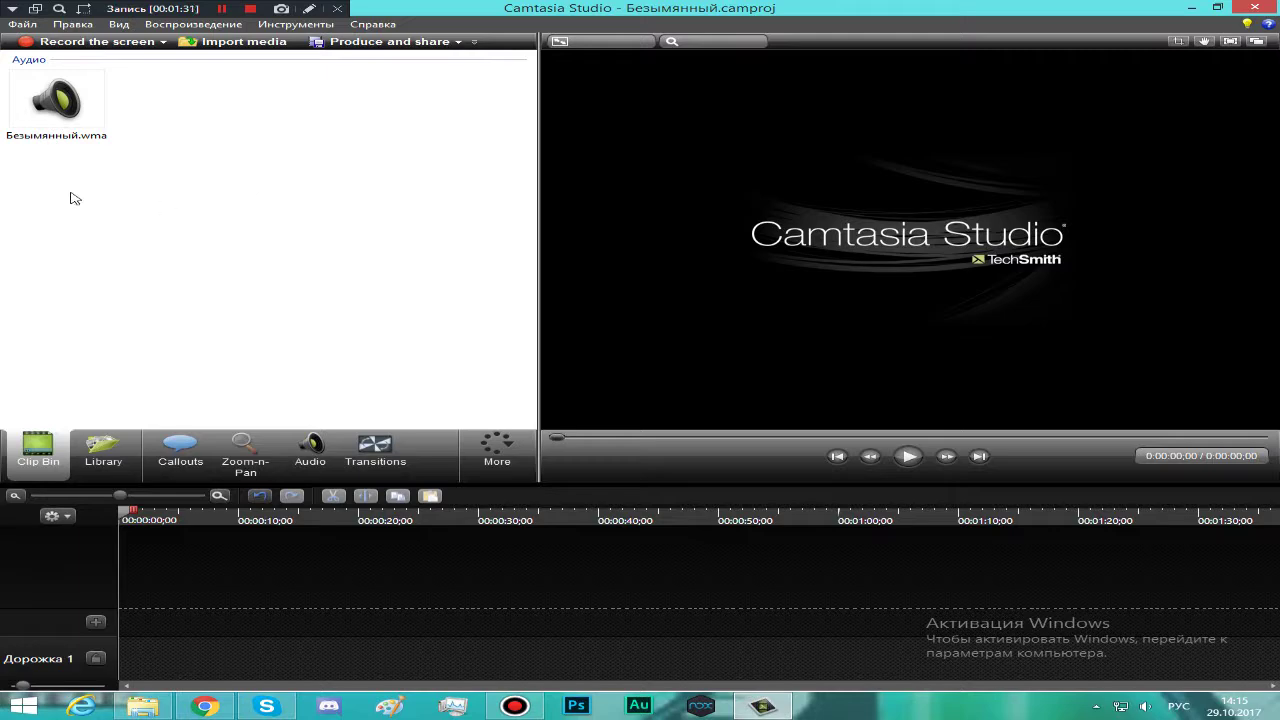
pyautogui.click(143, 706)
pyautogui.click(1255, 111)
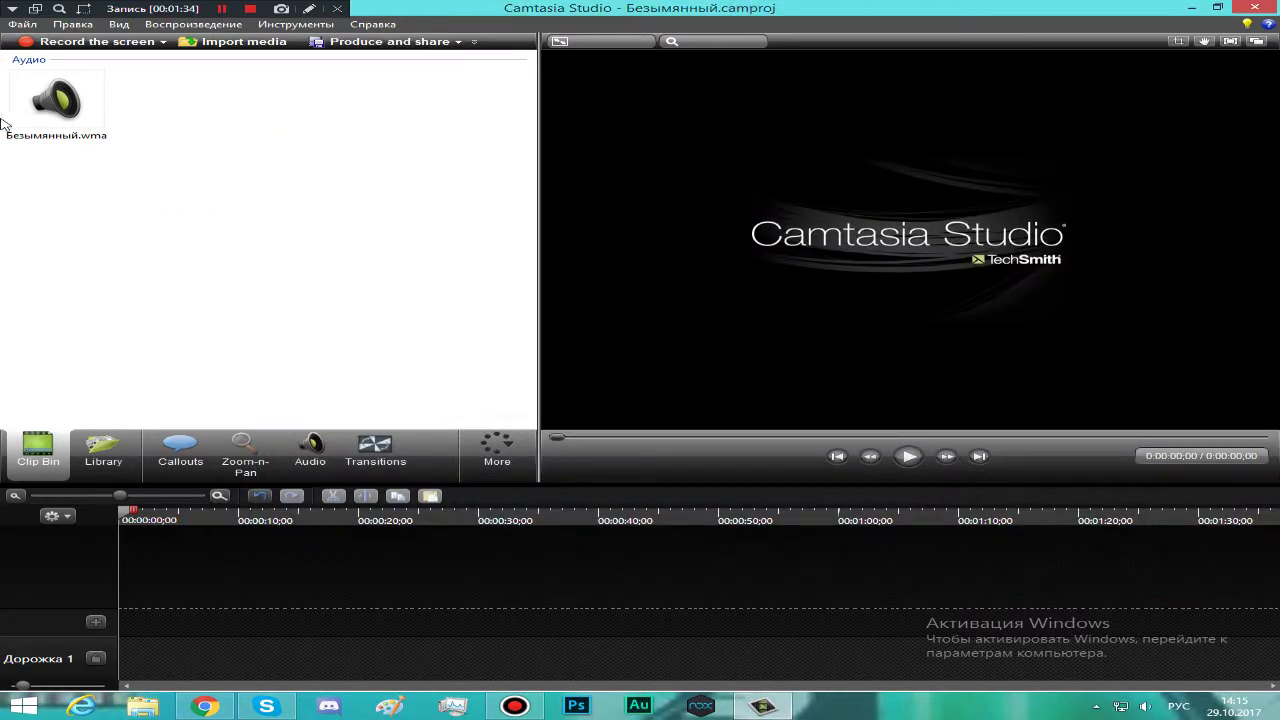
# Add the Безымянный.wma clip to the timeline at the playhead position
pyautogui.click(61, 125)
pyautogui.rightClick(61, 125)
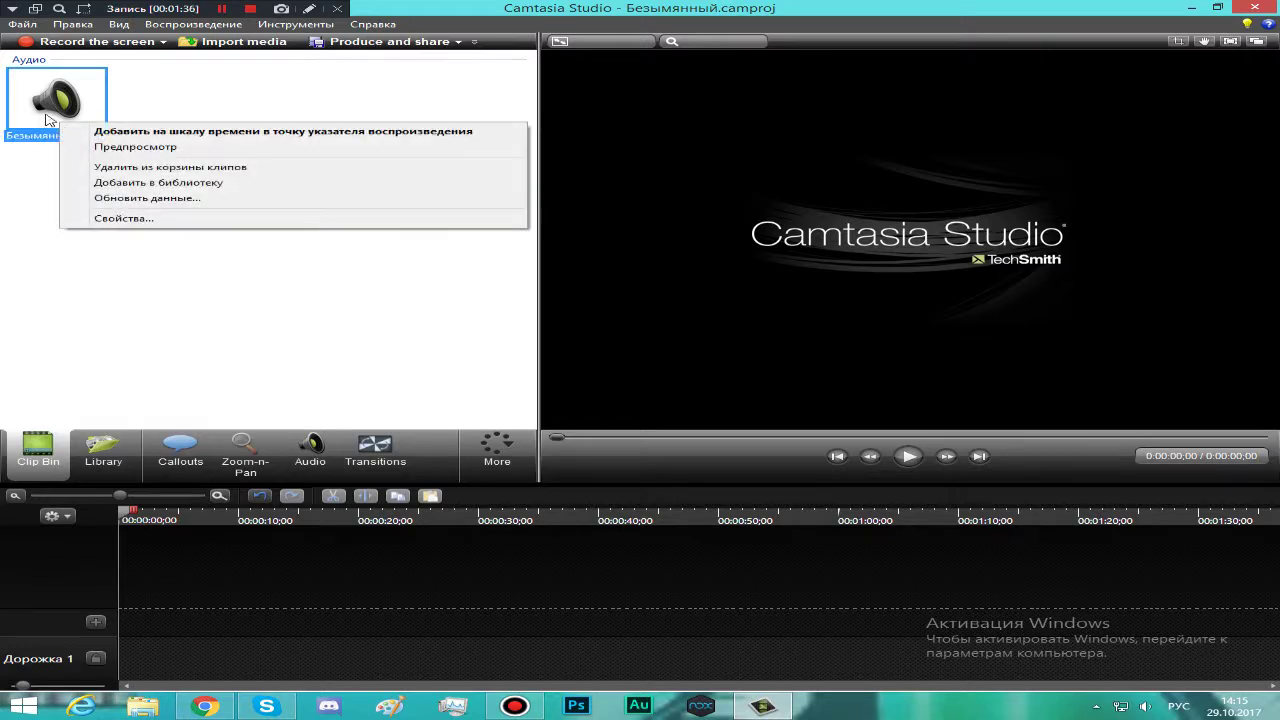
pyautogui.click(100, 131)
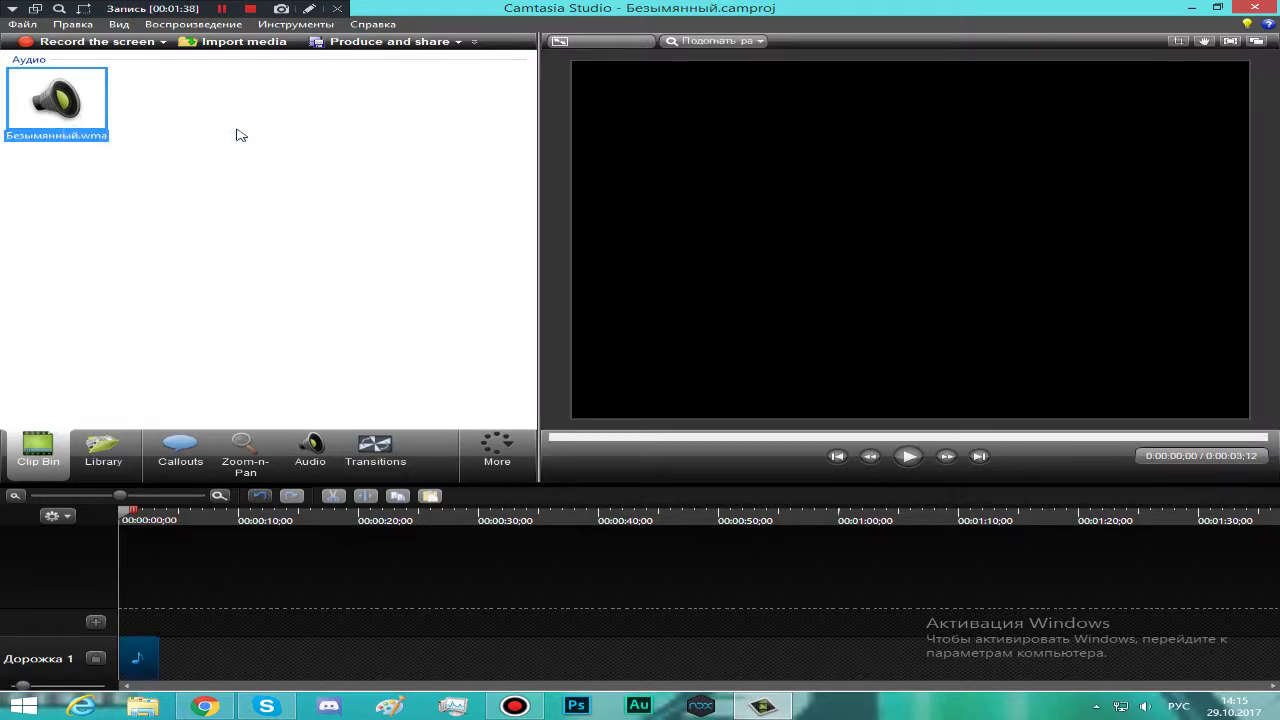
# Enable noise removal and volume leveling with high volume variation for the audio clip on Дорожка 1
pyautogui.rightClick(140, 659)
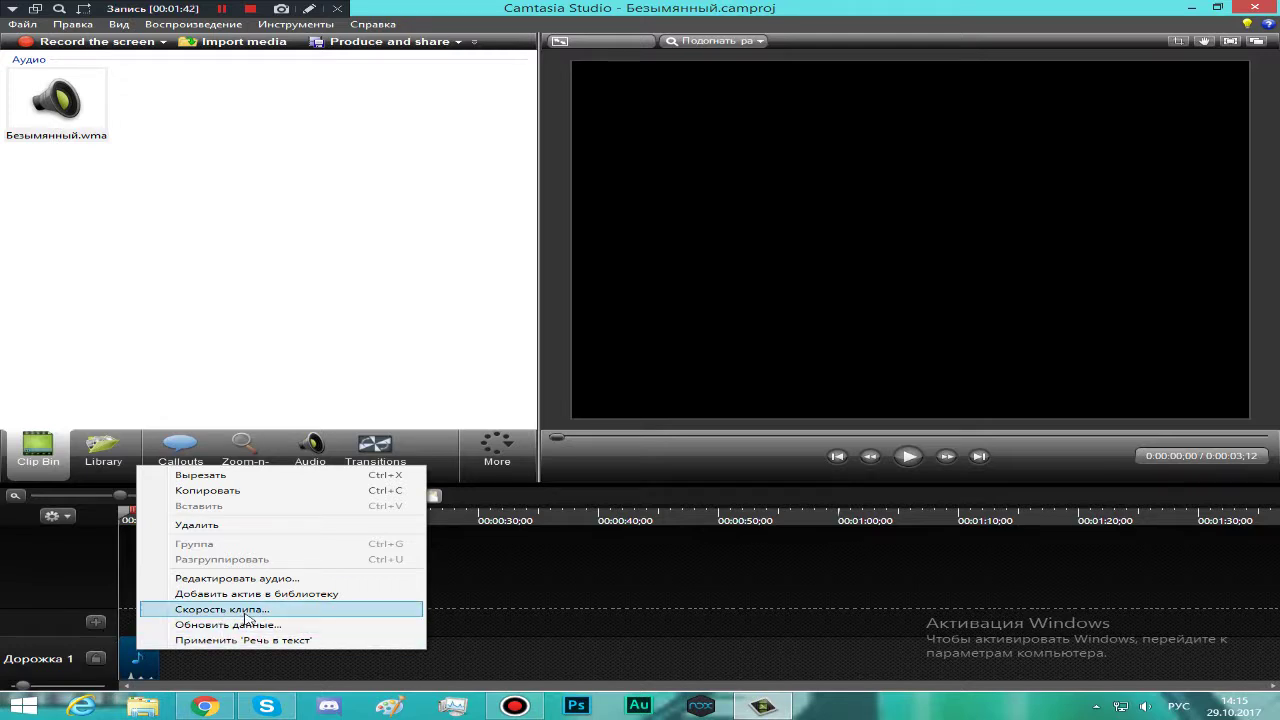
pyautogui.click(349, 578)
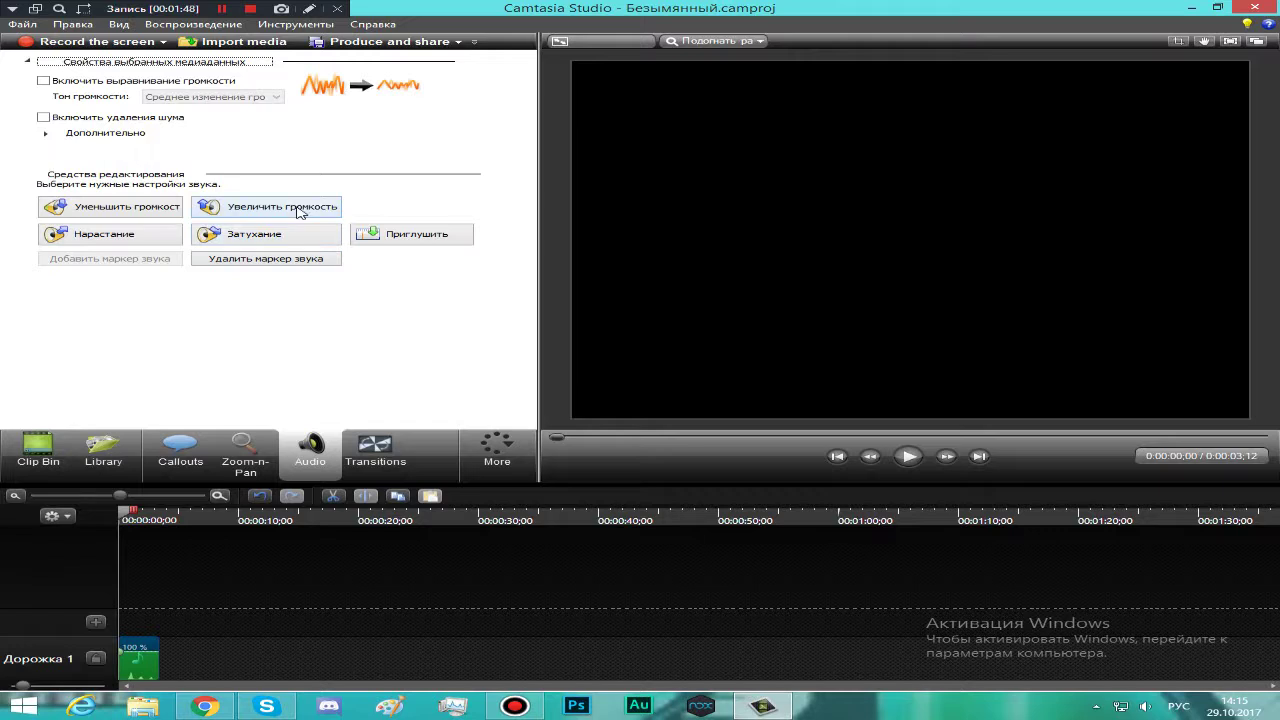
pyautogui.click(113, 122)
pyautogui.click(120, 81)
pyautogui.click(235, 97)
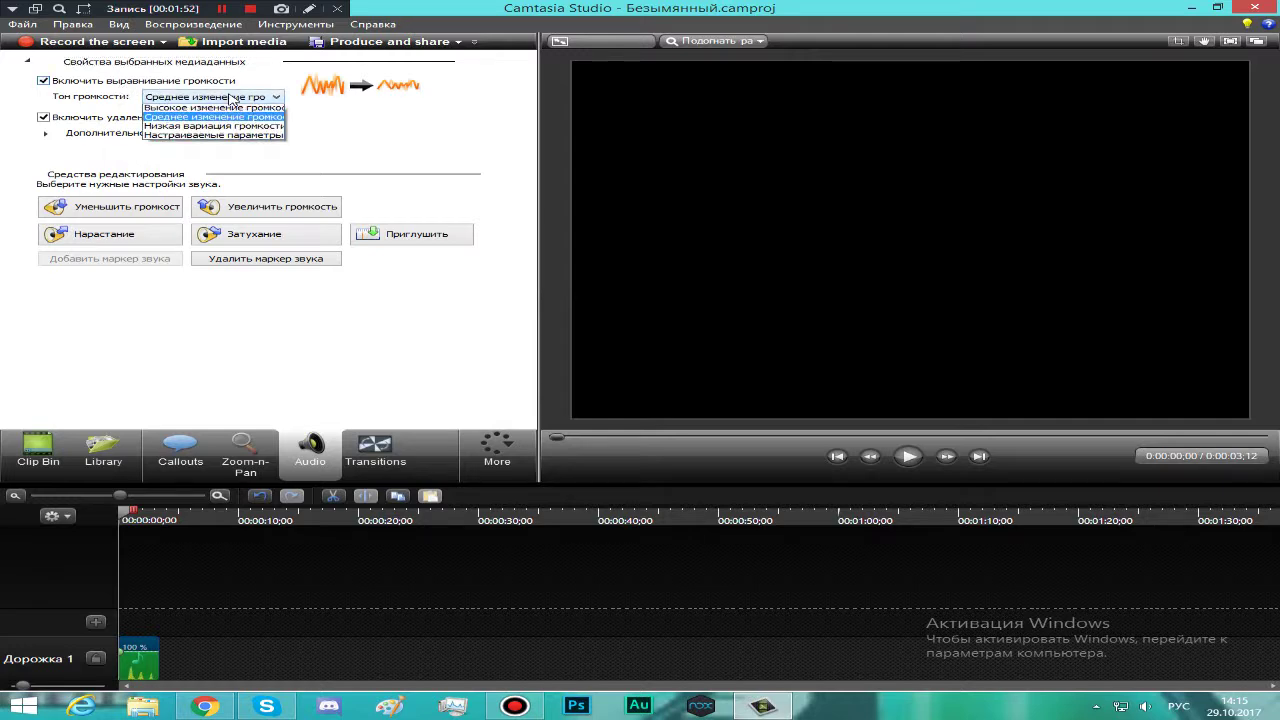
pyautogui.click(270, 110)
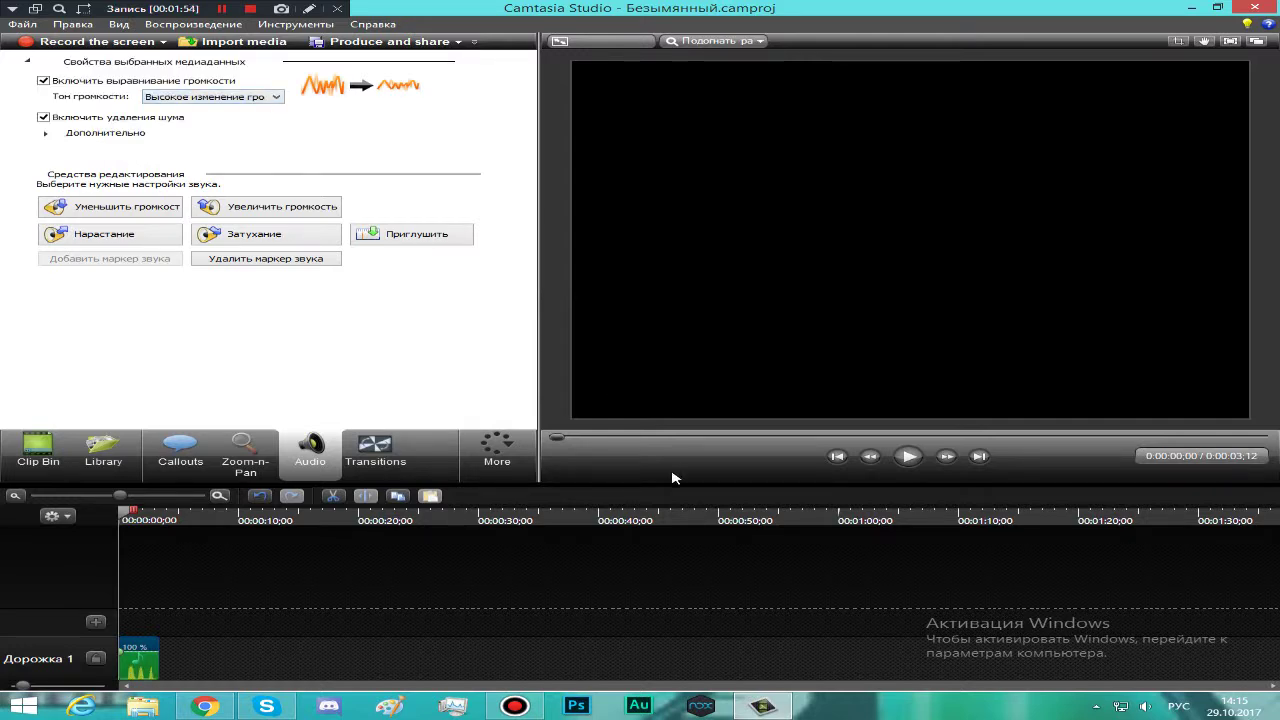
# Play the edited audio clip through and return the playhead to the start of the timeline
pyautogui.click(907, 457)
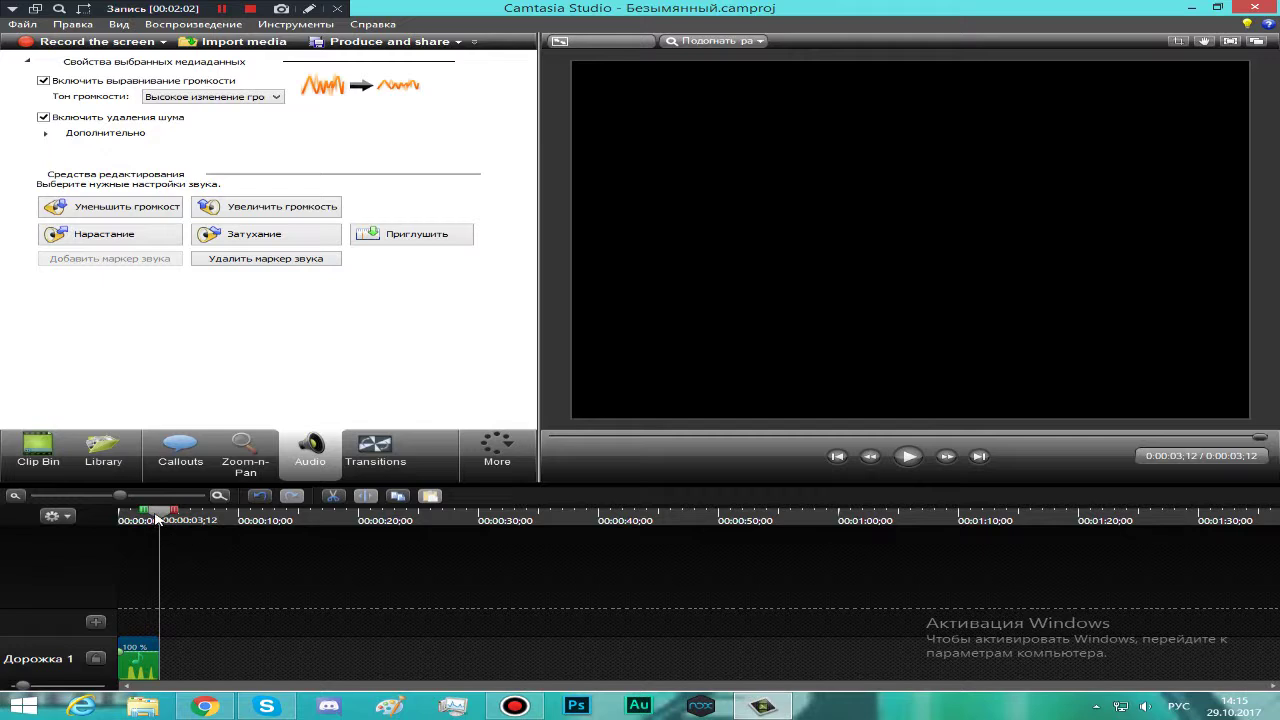
pyautogui.moveTo(157, 519); pyautogui.dragTo(73, 524)
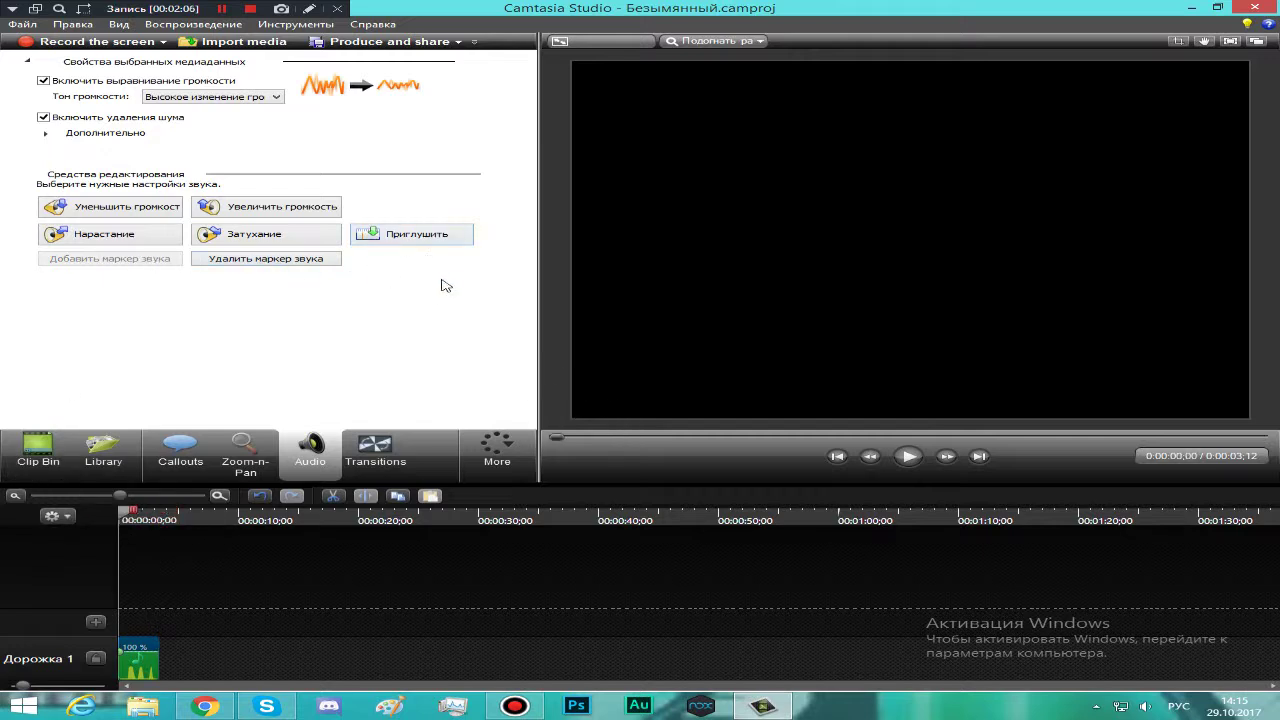
# Set the audio clip's speed to 90% of the original and return the playhead to the timeline start
pyautogui.rightClick(147, 671)
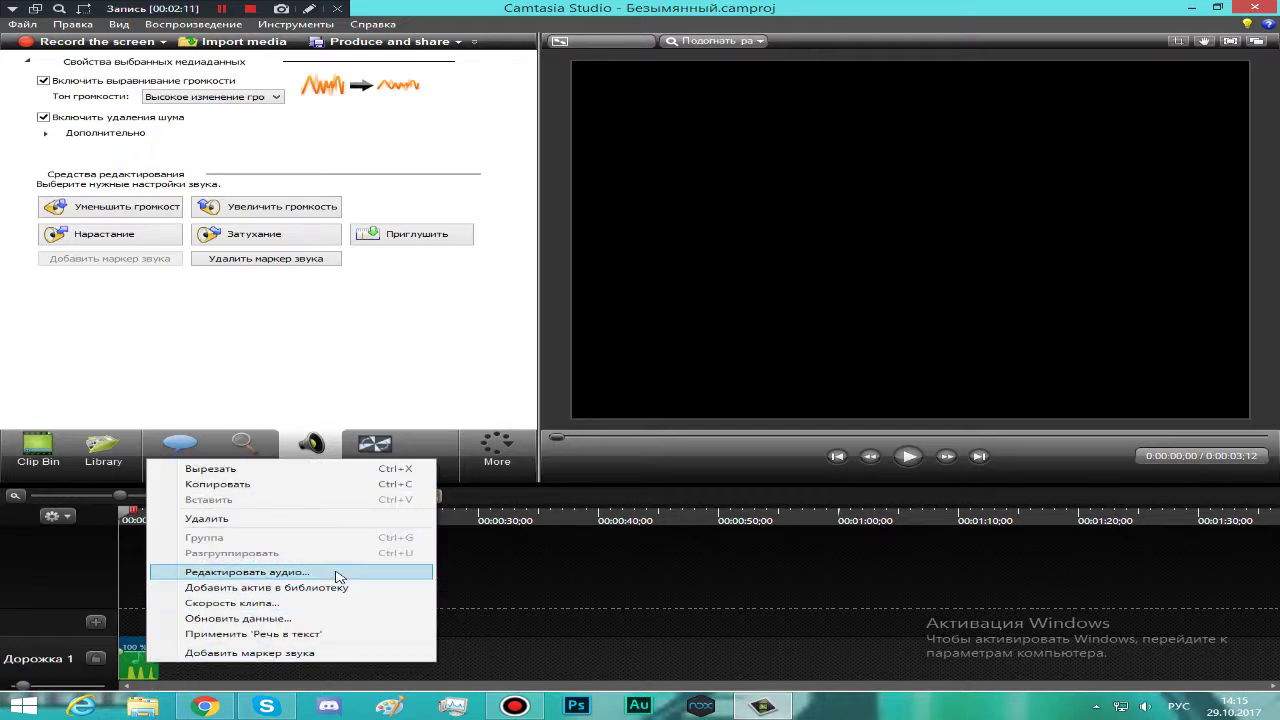
pyautogui.click(482, 543)
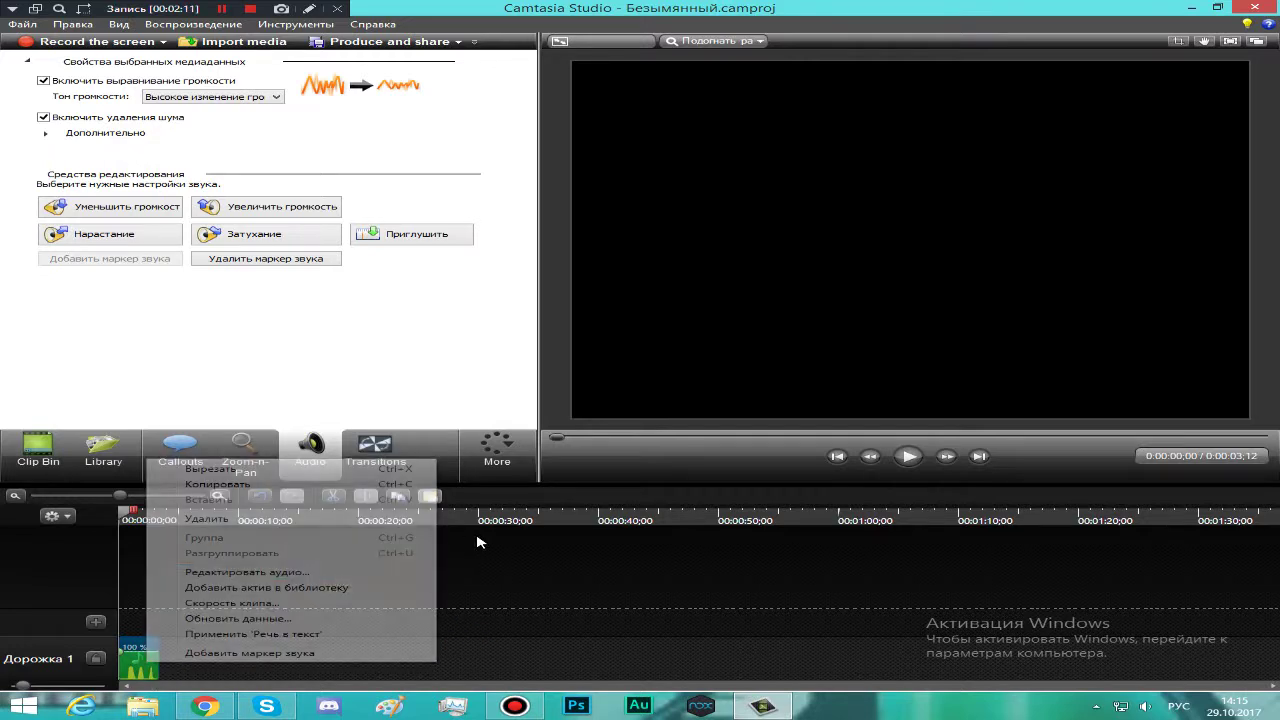
pyautogui.rightClick(136, 670)
pyautogui.click(326, 601)
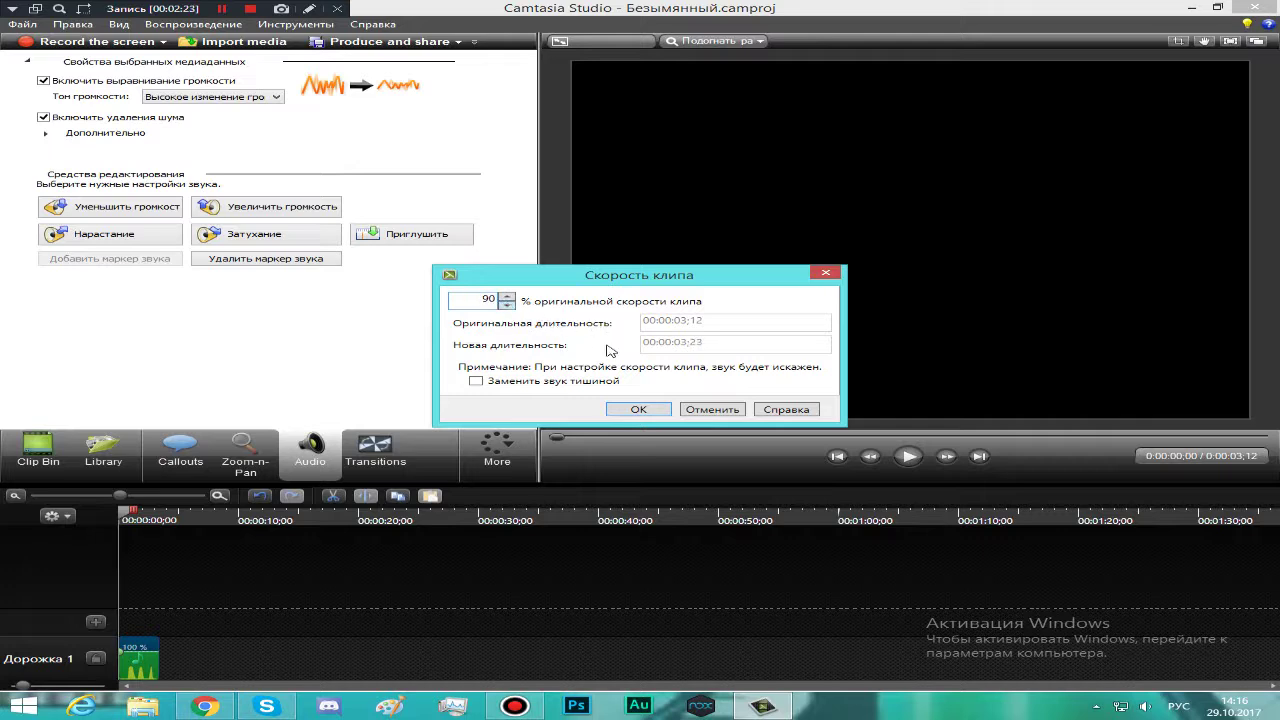
pyautogui.click(638, 406)
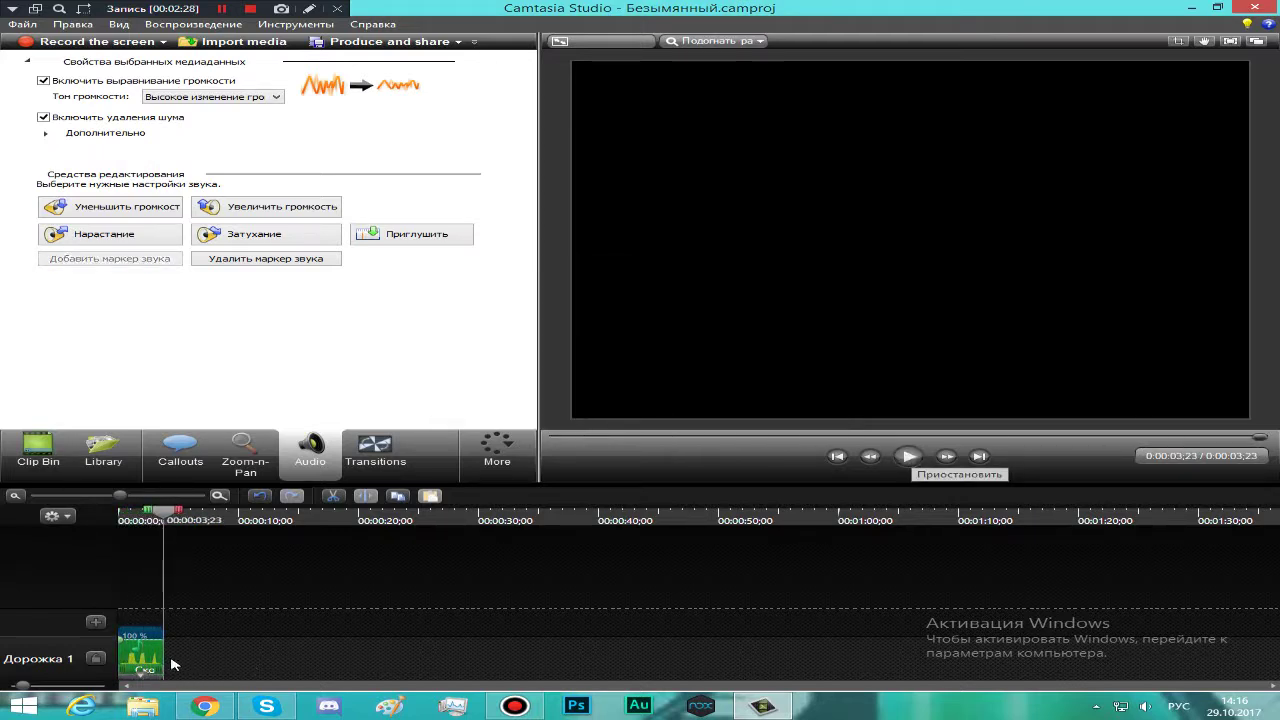
pyautogui.moveTo(165, 512); pyautogui.dragTo(121, 514)
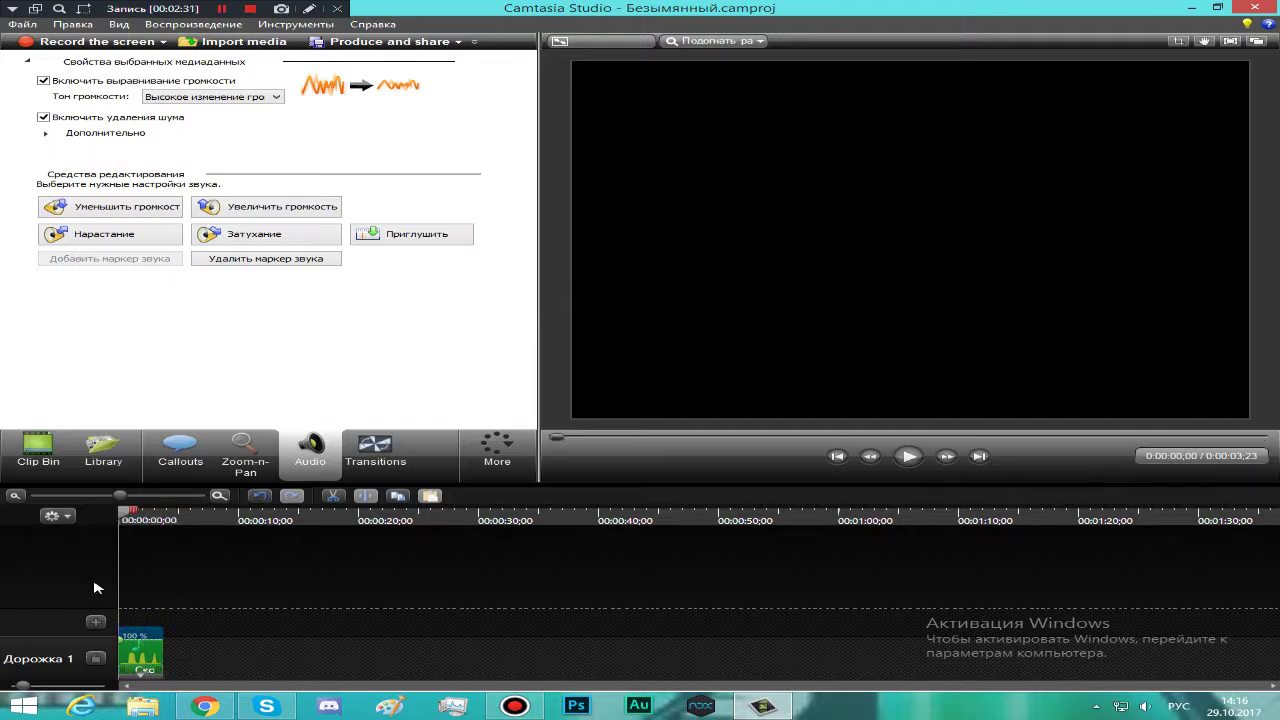
# Lower the audio clip's speed until its duration is 0:00:04;07, and play the slowed clip through
pyautogui.rightClick(143, 662)
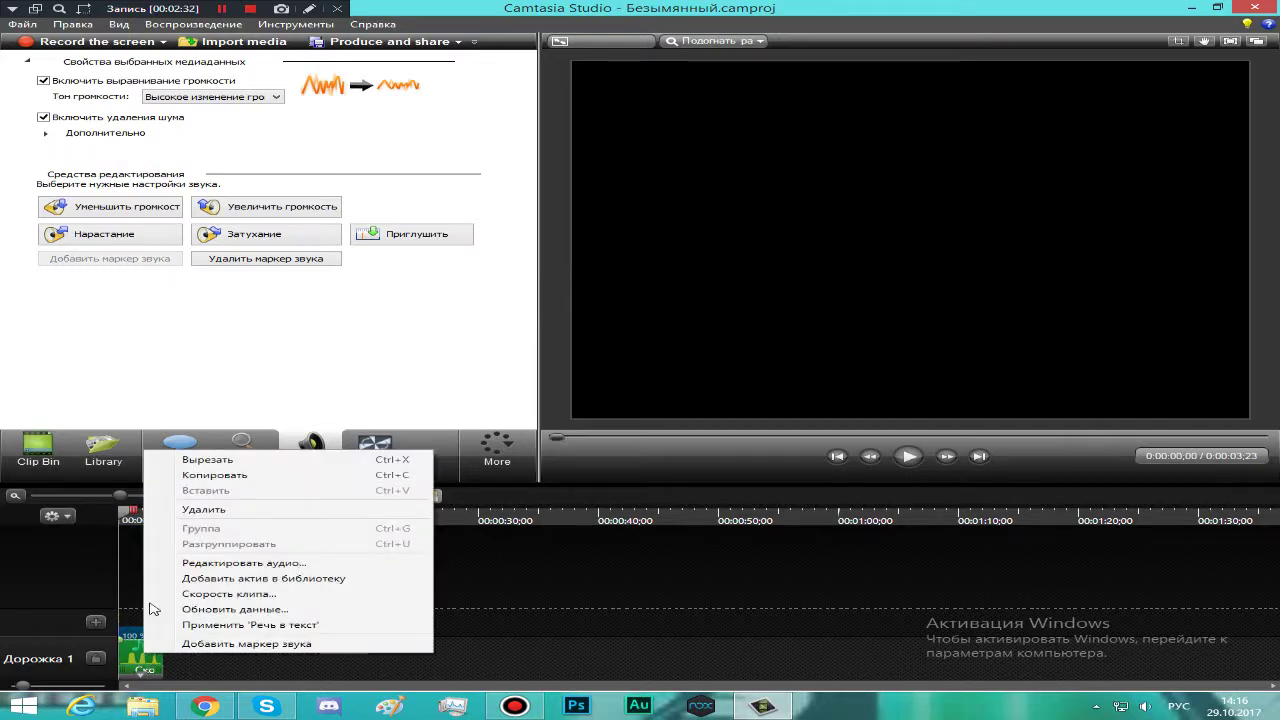
pyautogui.click(383, 566)
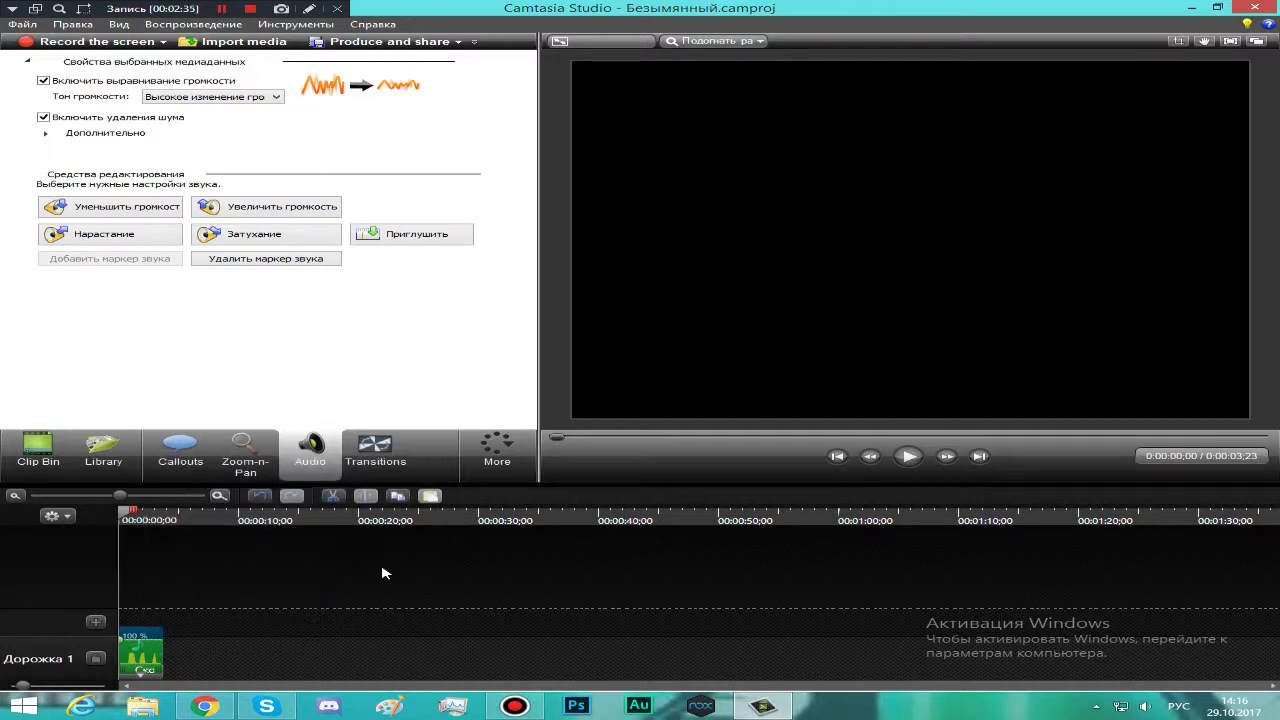
pyautogui.rightClick(150, 652)
pyautogui.click(300, 576)
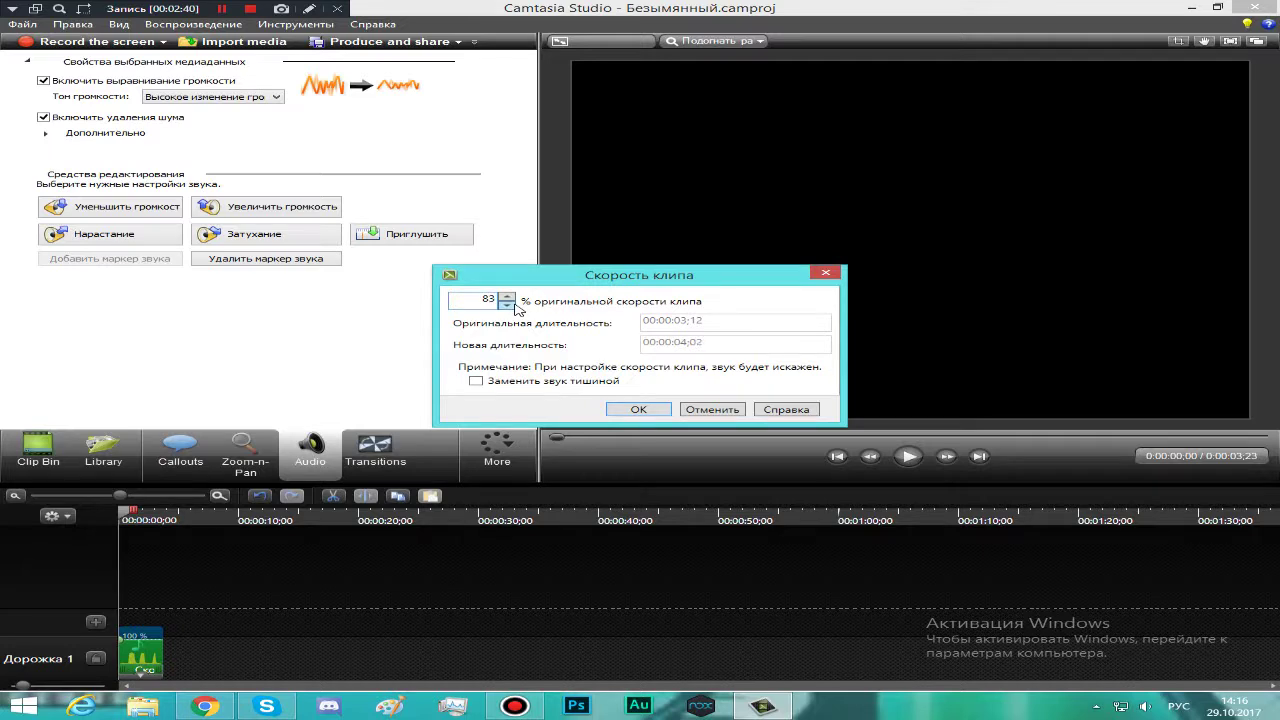
pyautogui.click(638, 412)
pyautogui.click(908, 456)
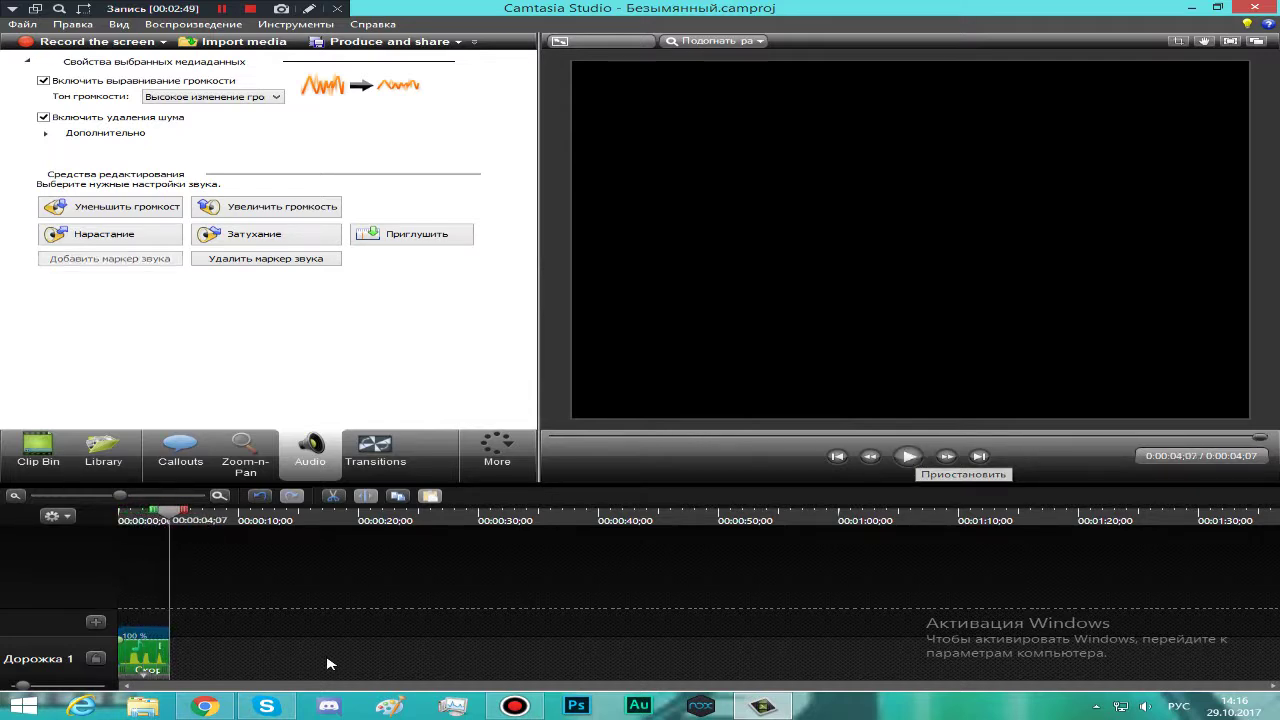
# Set the audio clip's speed to 70% of the original and play it from the start of the timeline
pyautogui.rightClick(142, 648)
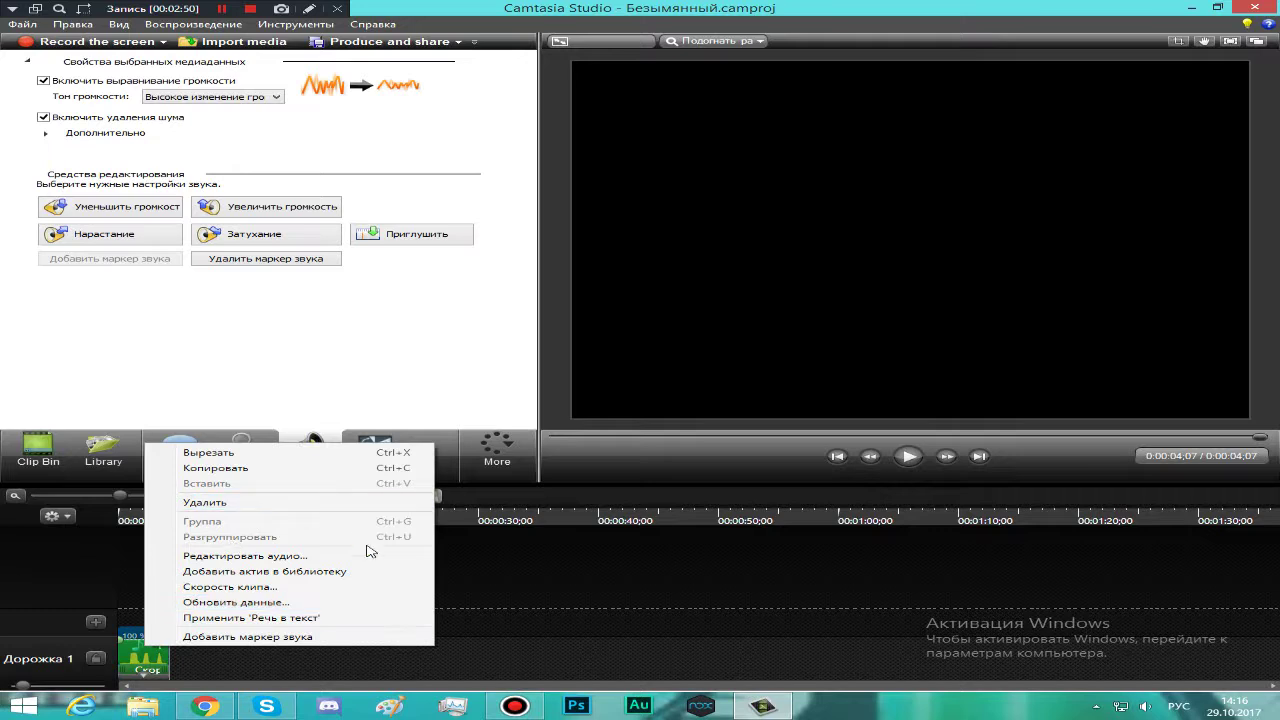
pyautogui.click(392, 590)
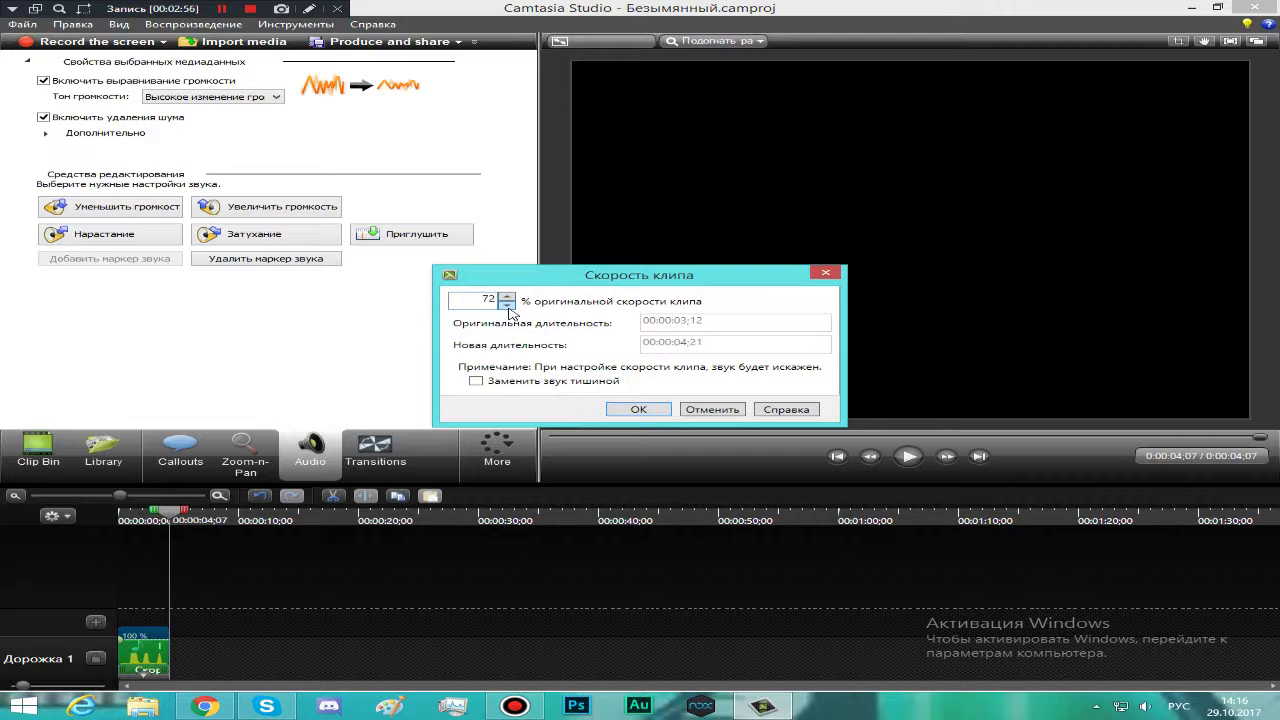
pyautogui.click(638, 409)
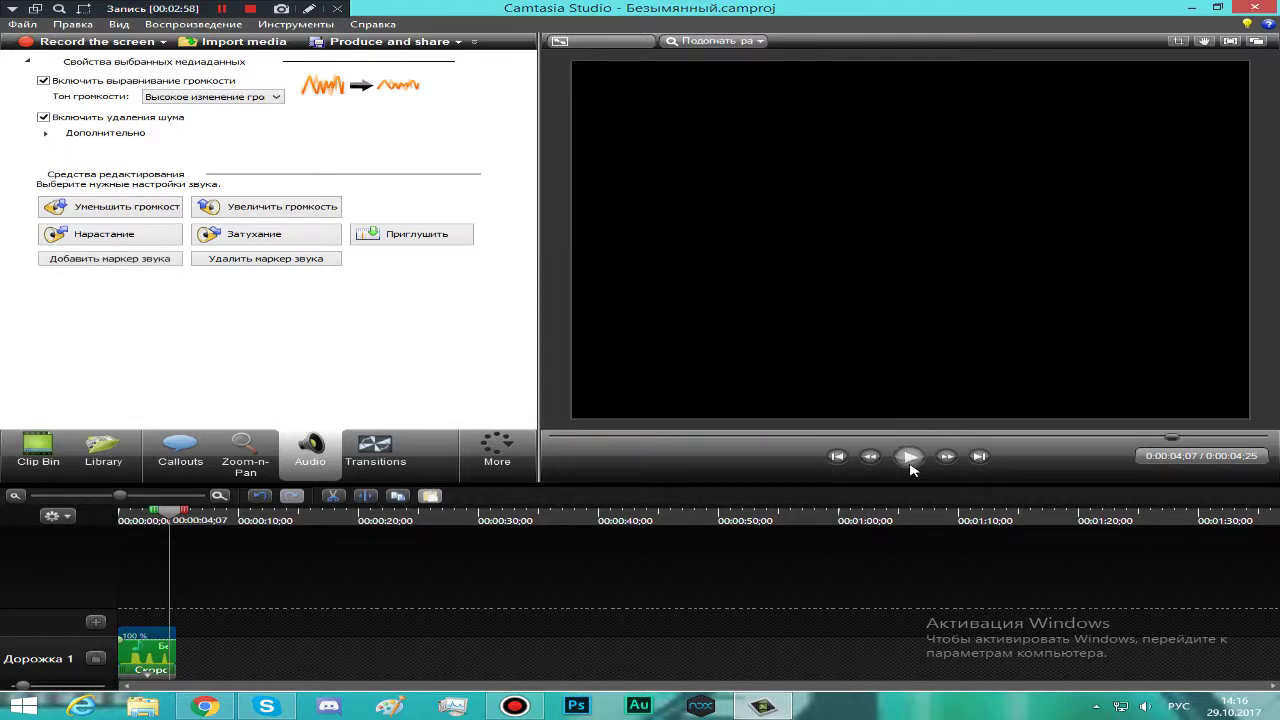
pyautogui.click(910, 458)
pyautogui.click(910, 458)
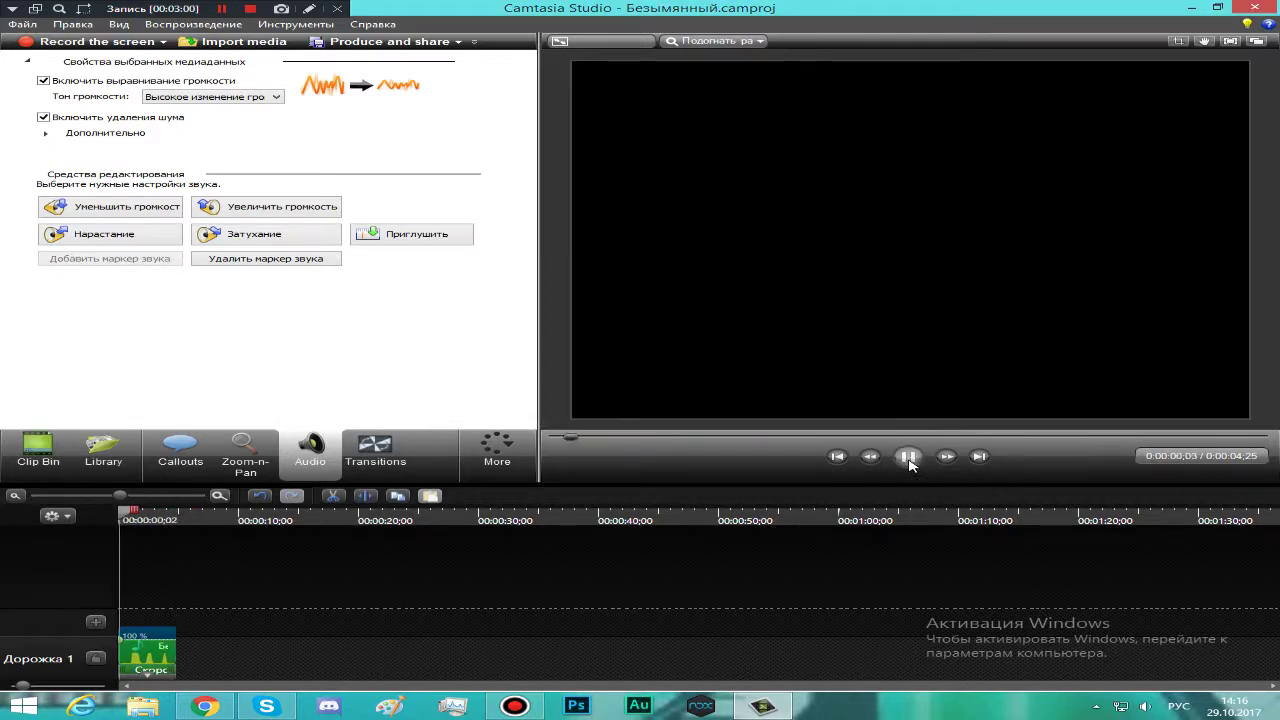
# Set the audio clip's speed to 50% of the original, play it through and return the playhead to the timeline start
pyautogui.rightClick(148, 658)
pyautogui.click(230, 588)
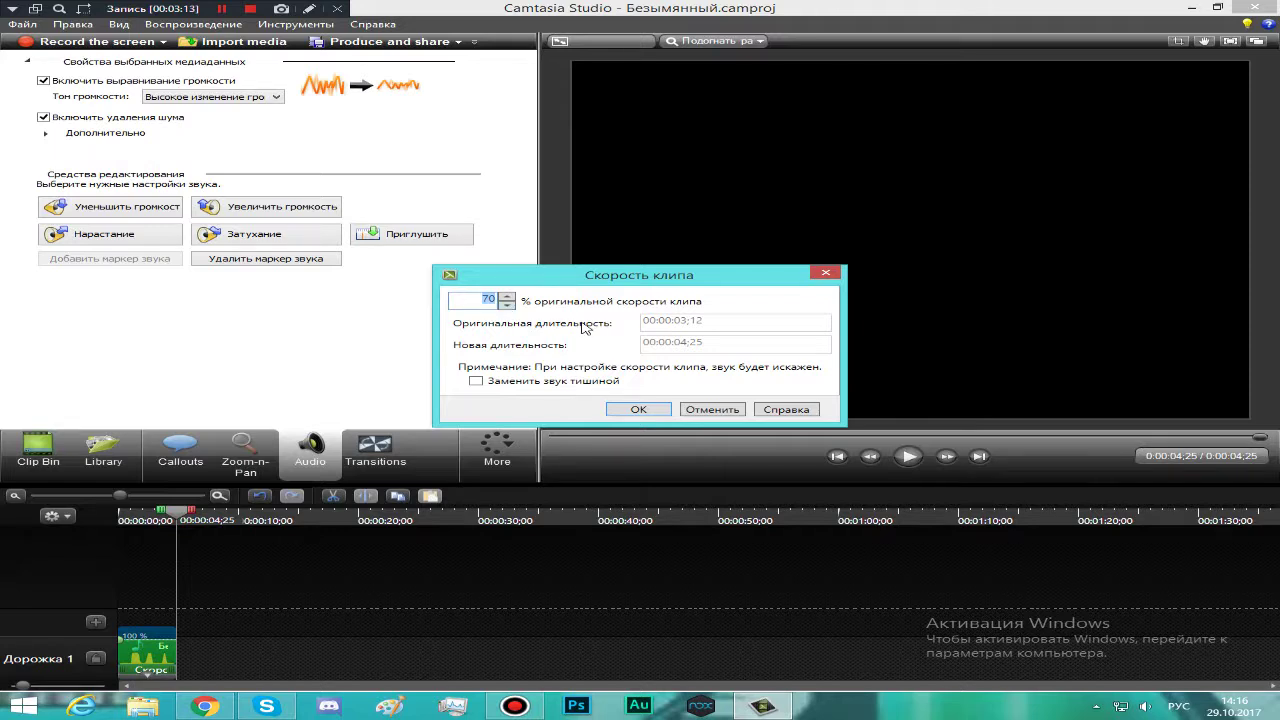
pyautogui.write('1')
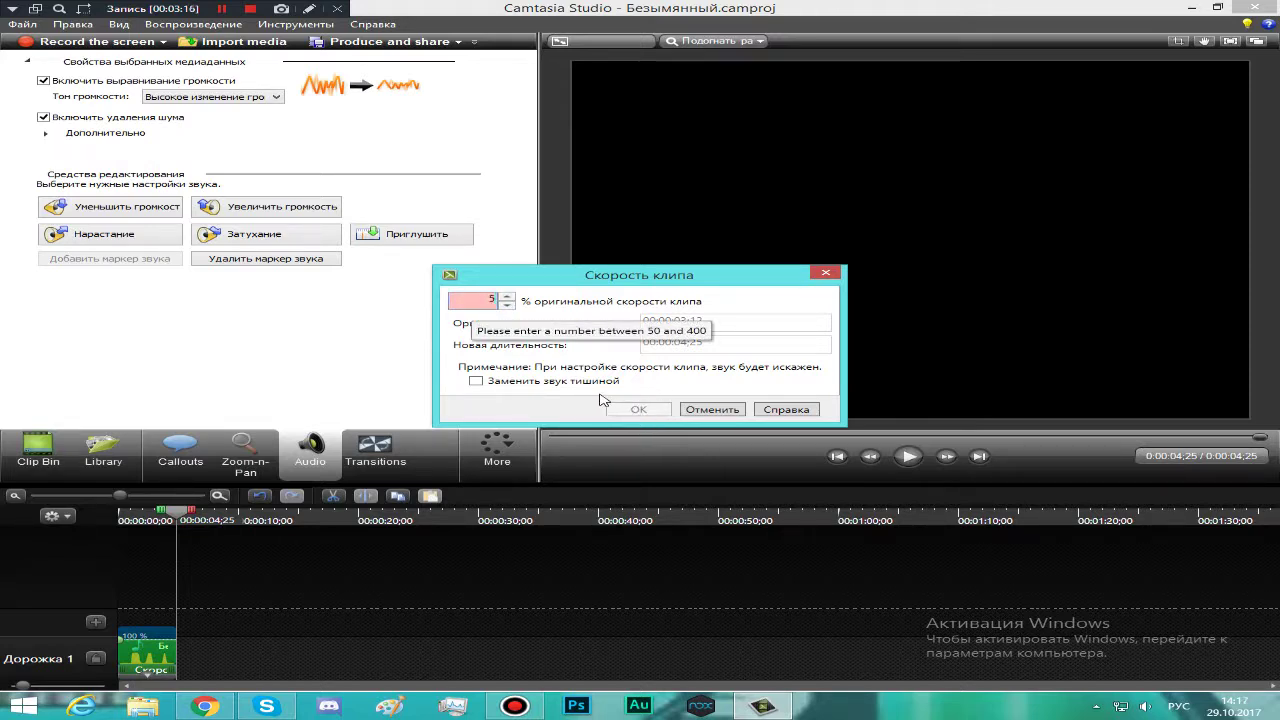
pyautogui.write('0')
pyautogui.click(645, 408)
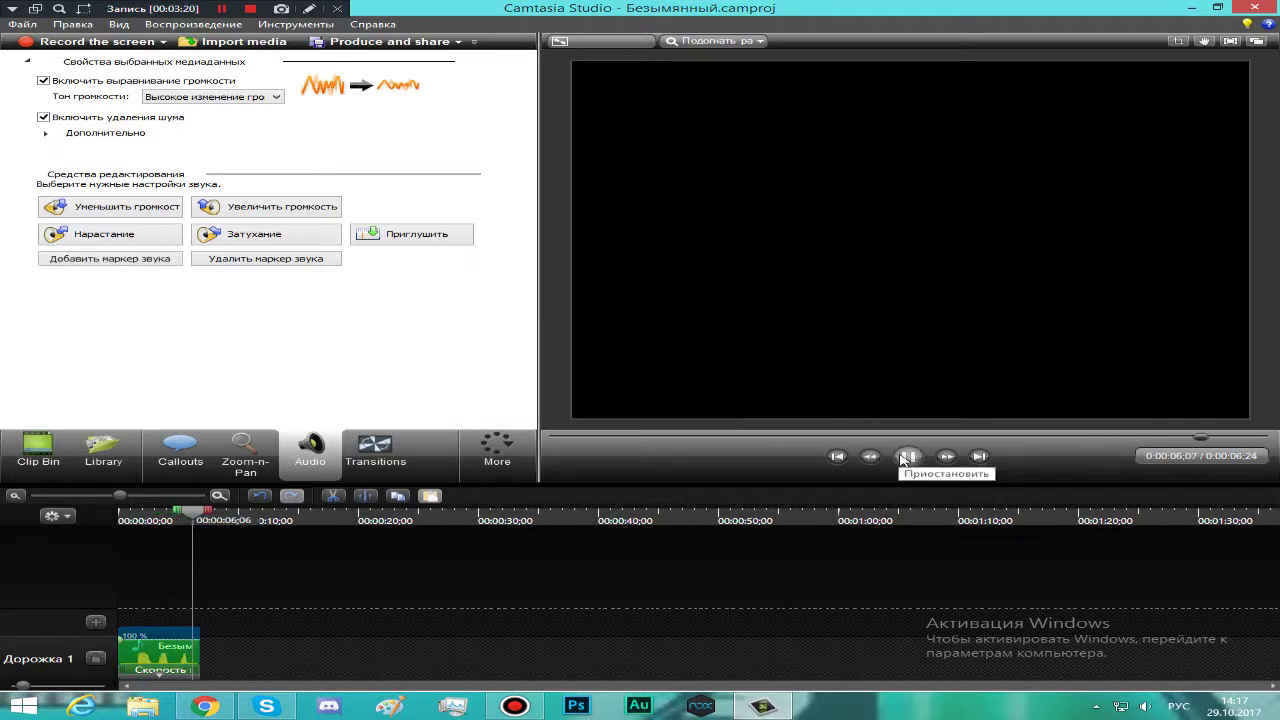
pyautogui.click(909, 457)
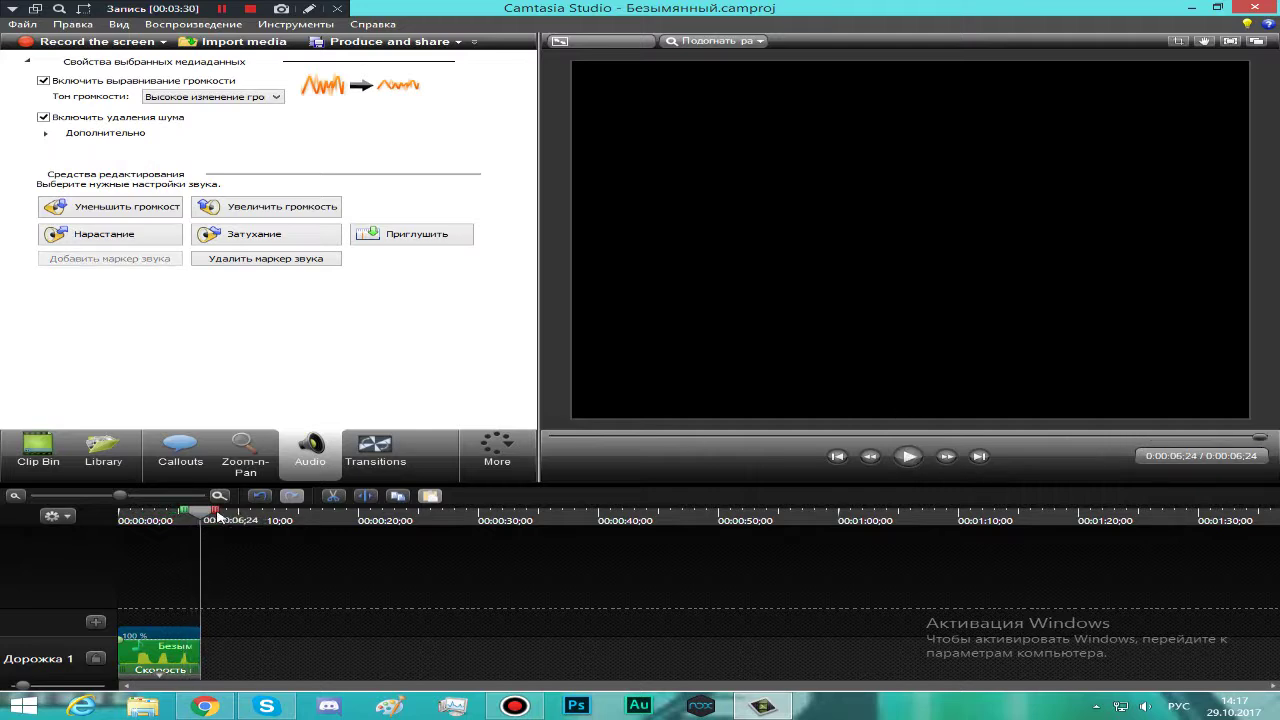
pyautogui.moveTo(203, 519); pyautogui.dragTo(125, 522)
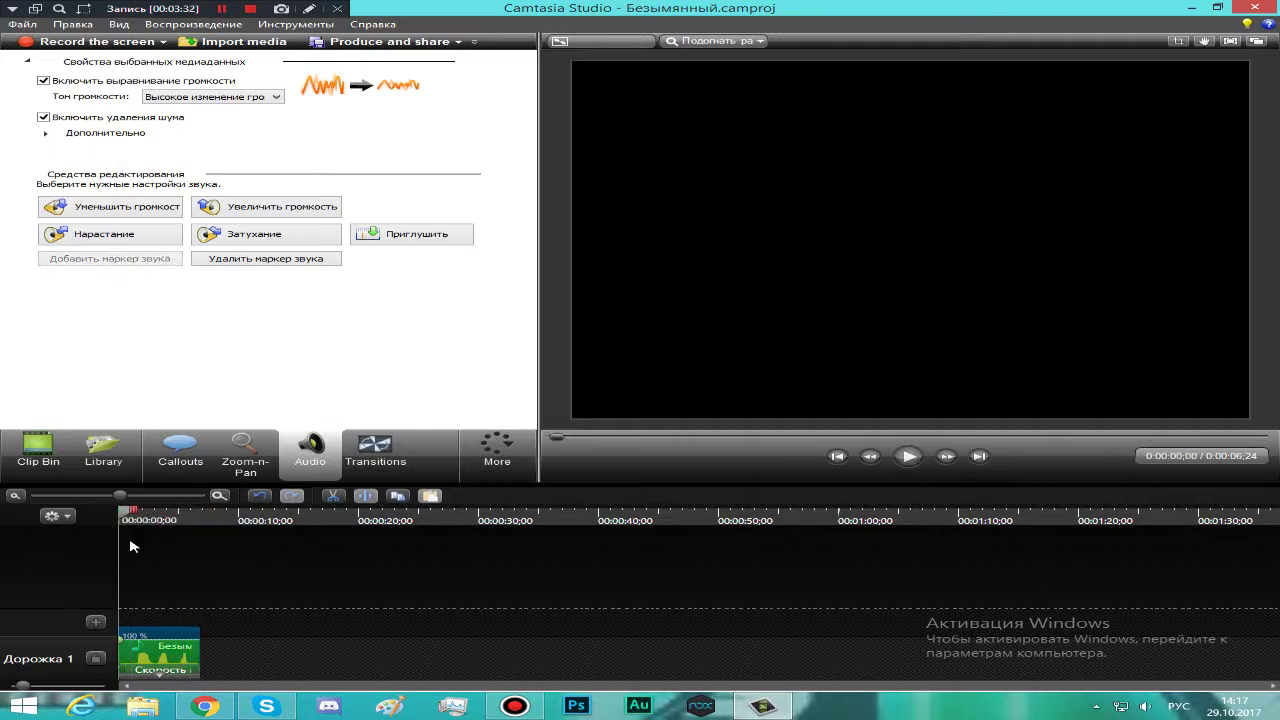
# Set the audio clip's speed to 400% of the original and play the sped-up clip
pyautogui.rightClick(184, 648)
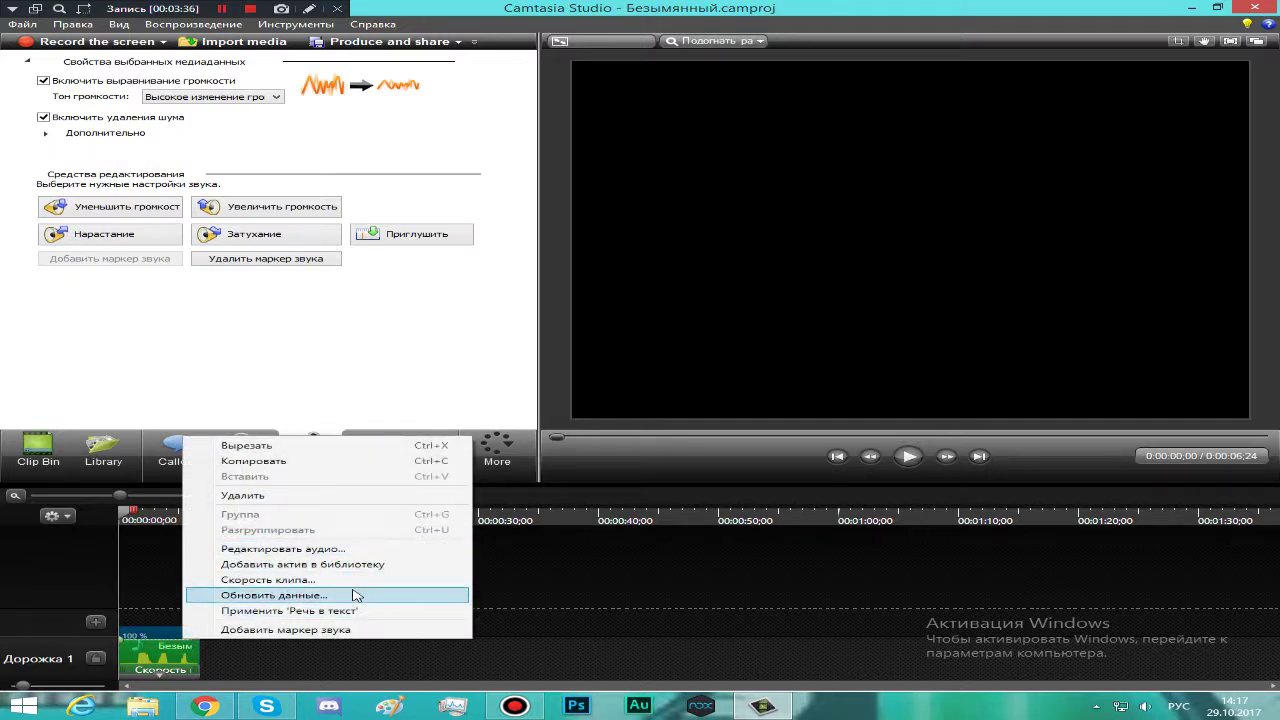
pyautogui.click(300, 580)
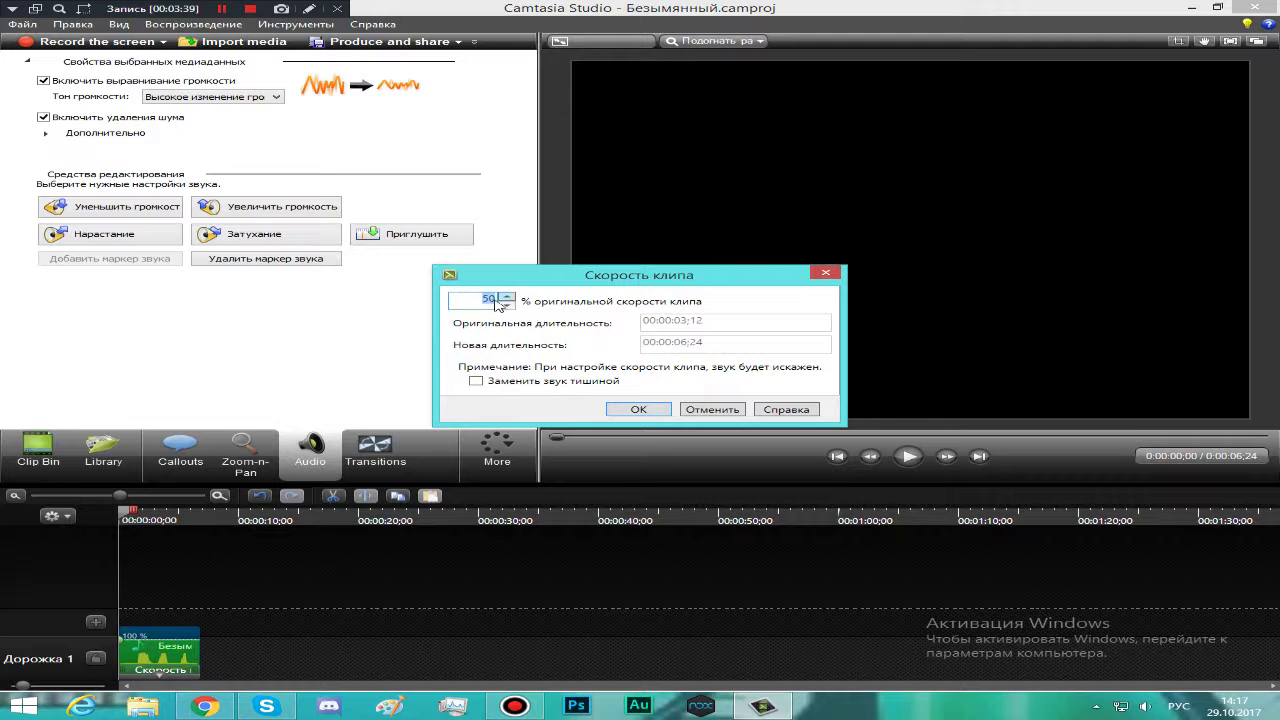
pyautogui.doubleClick(490, 299)
pyautogui.press('BackSpace')
pyautogui.press('BackSpace')
pyautogui.write('4000')
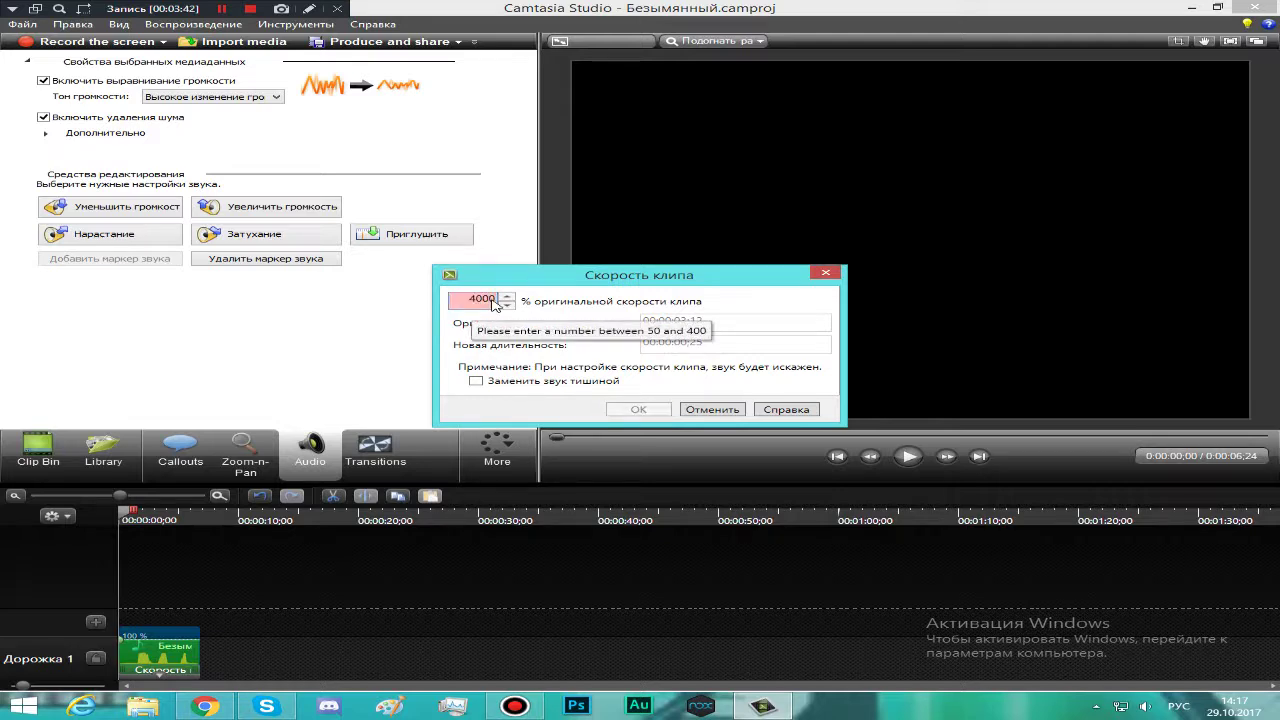
pyautogui.press('BackSpace')
pyautogui.click(645, 410)
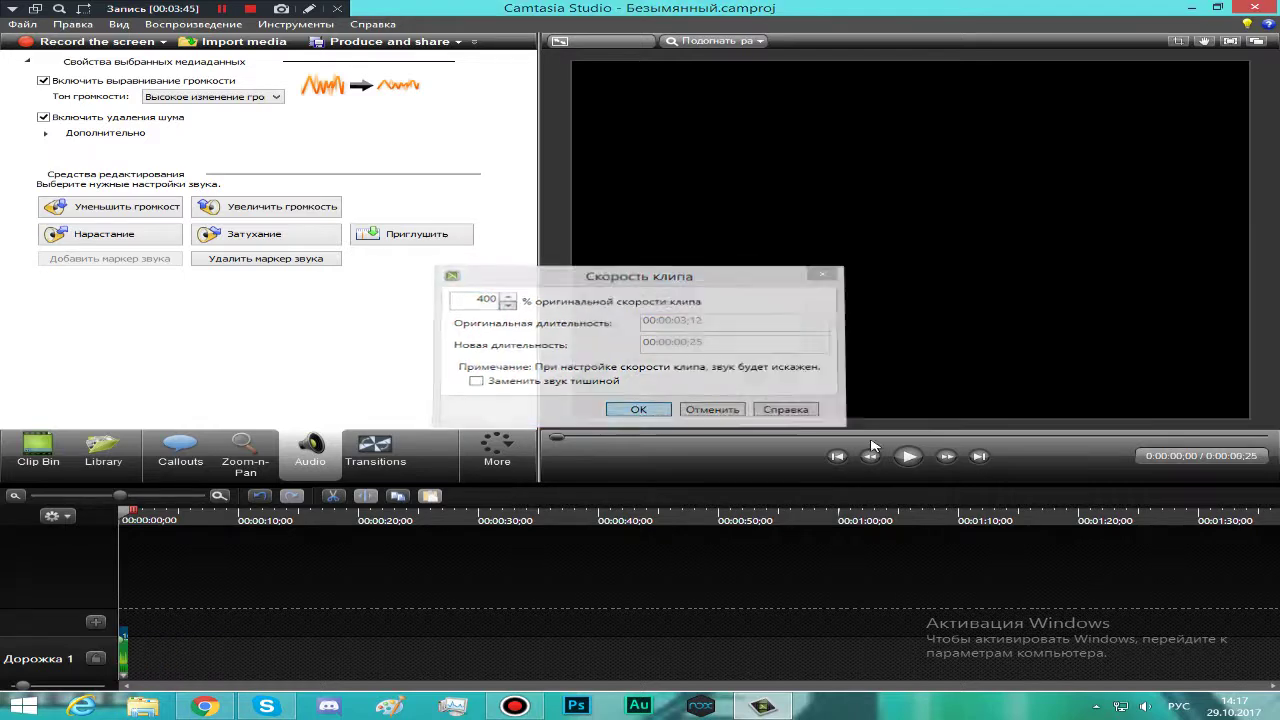
pyautogui.click(910, 457)
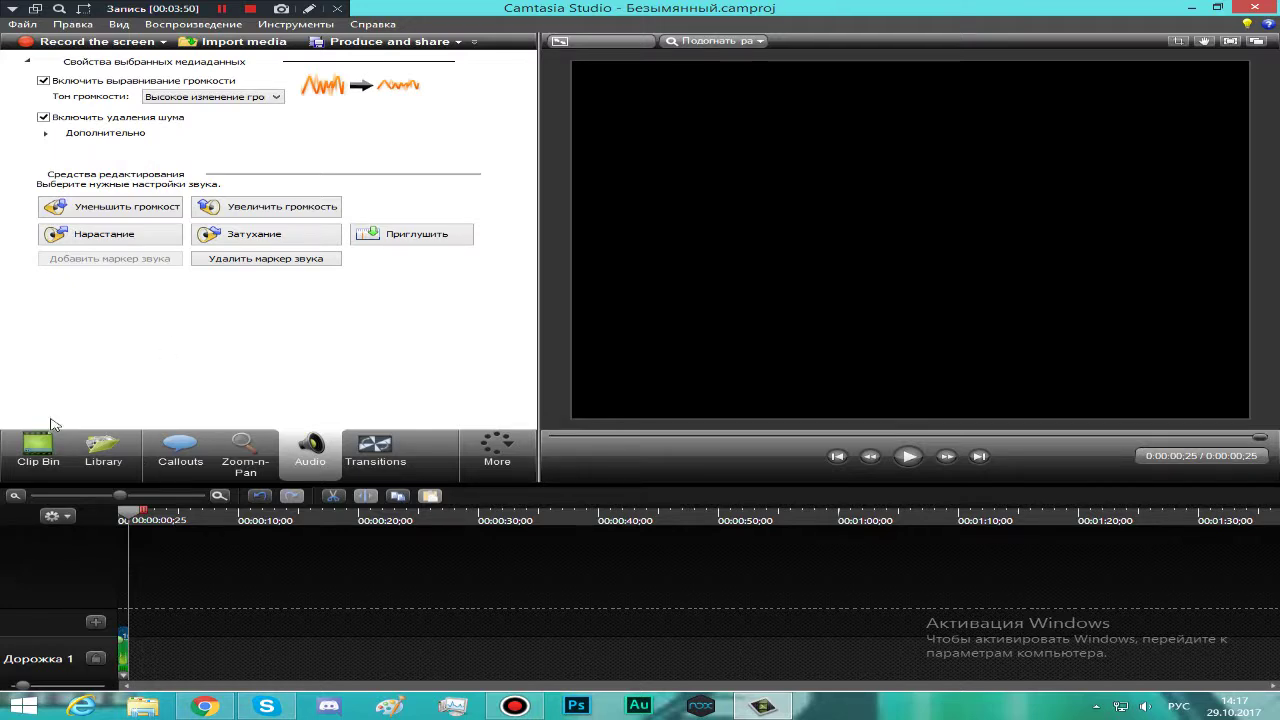
# Try to remove Безымянный.wma from the Clip Bin
pyautogui.click(40, 448)
pyautogui.rightClick(55, 100)
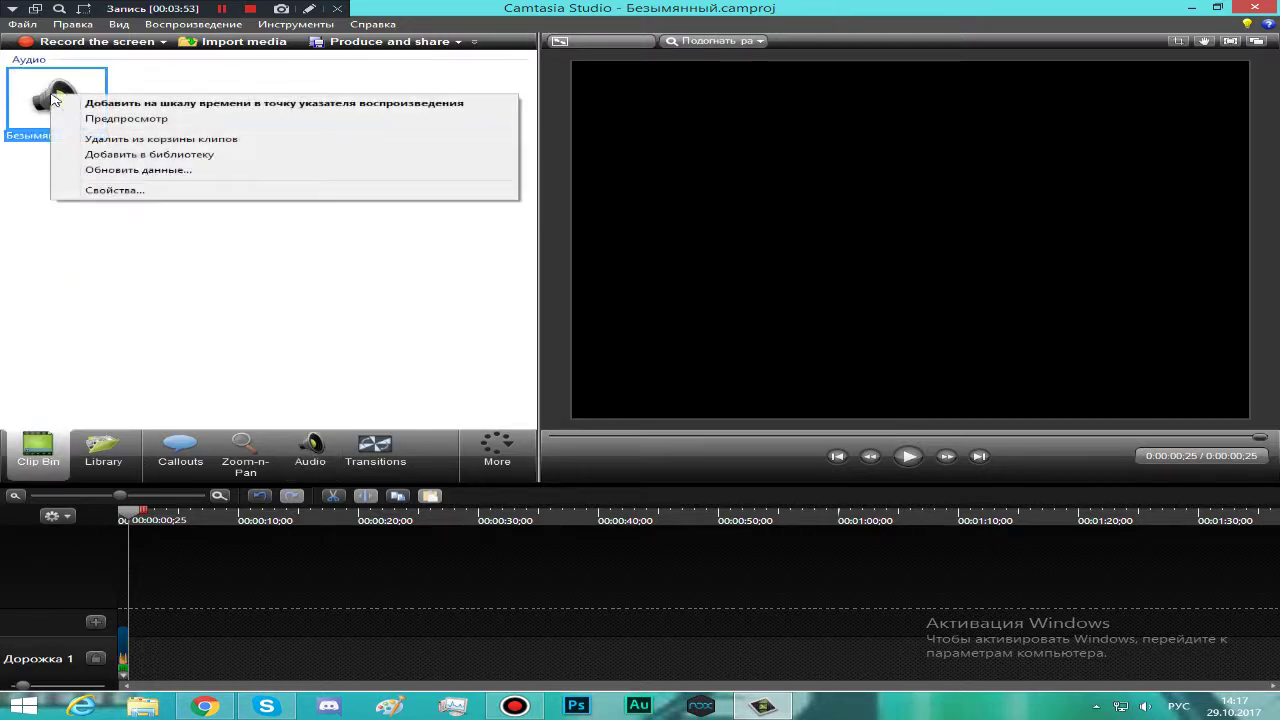
pyautogui.click(229, 140)
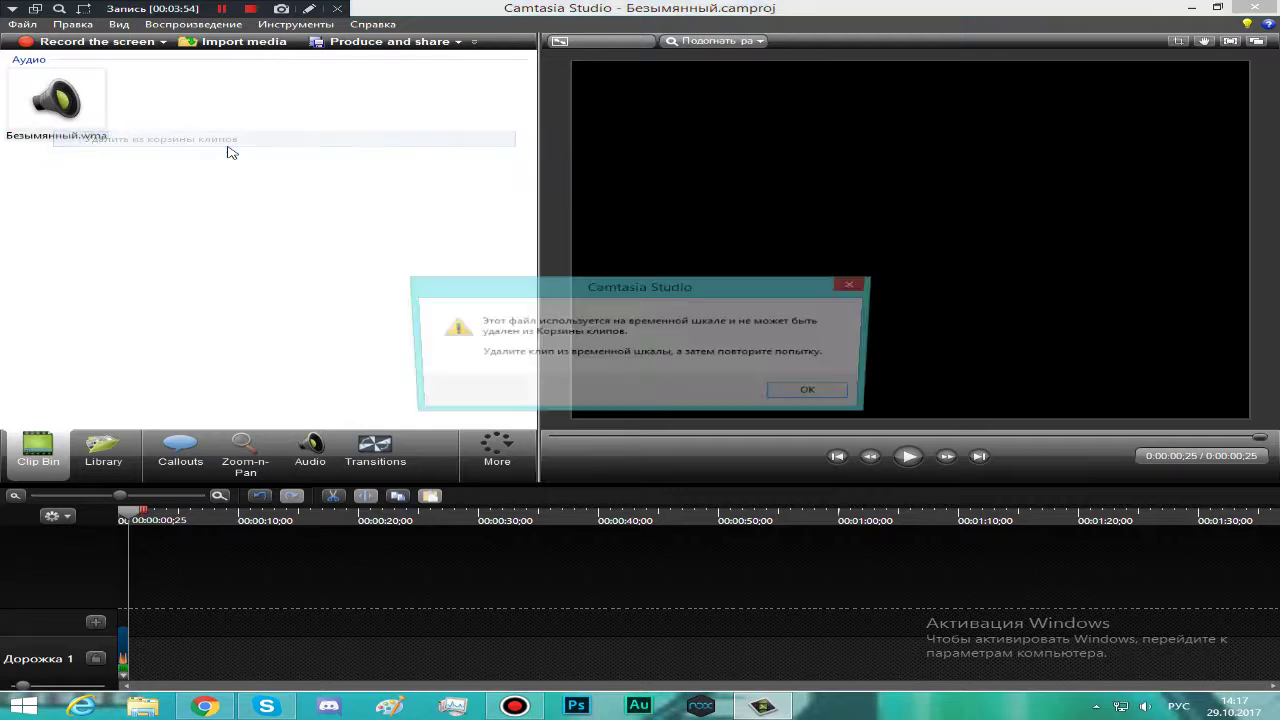
pyautogui.click(812, 394)
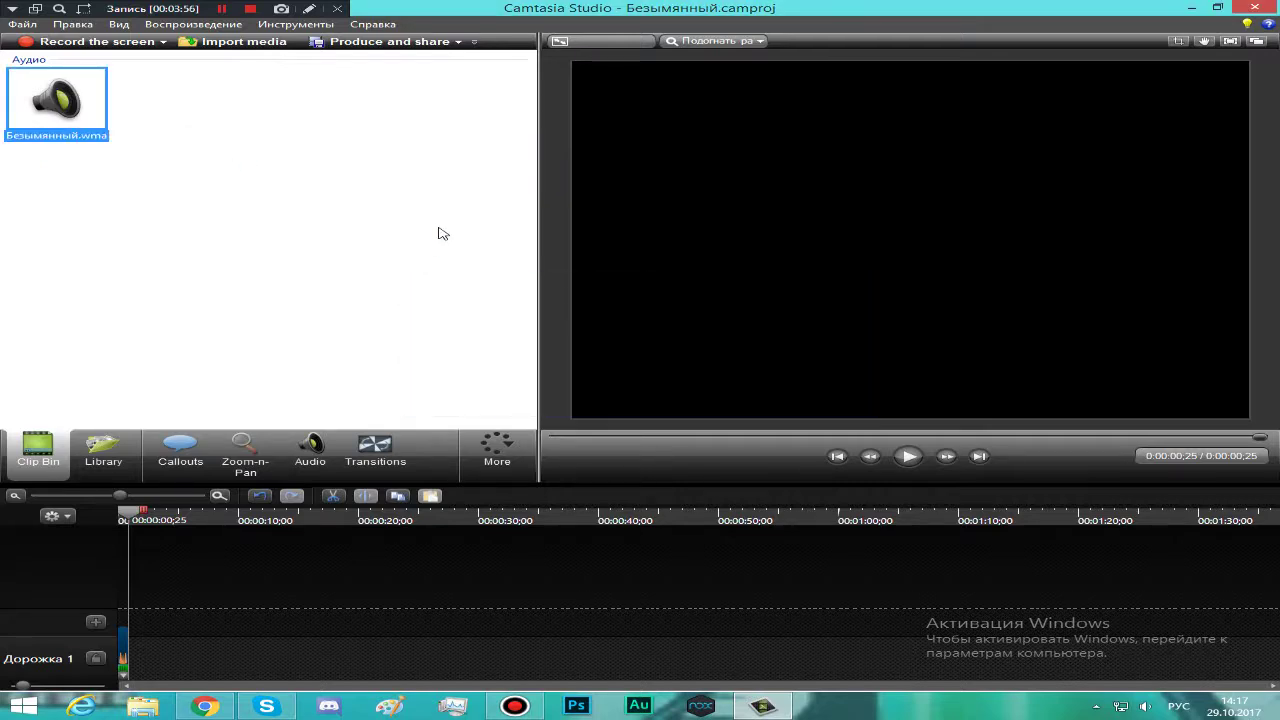